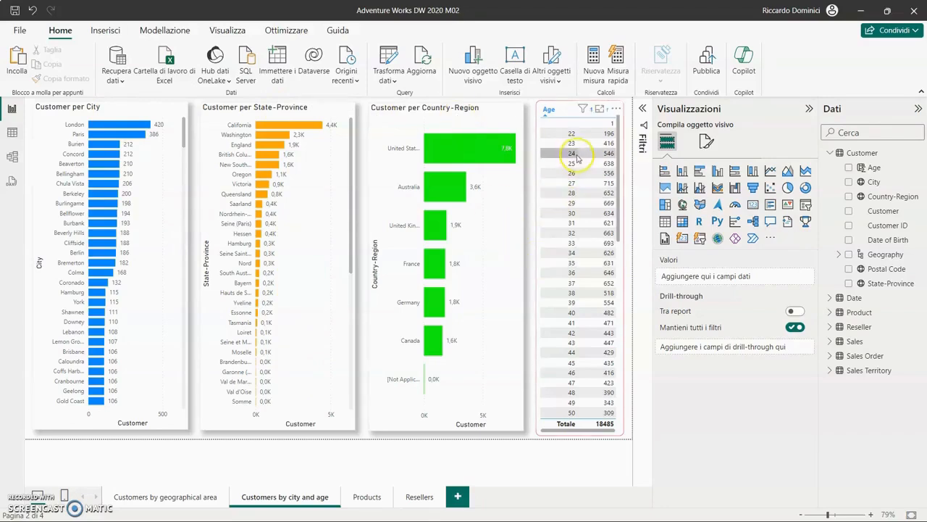
Step: Cross-filter the page by age 40, and by Washington and California in the State-Province chart, examining the highlighted customer figures
left_click(575, 314)
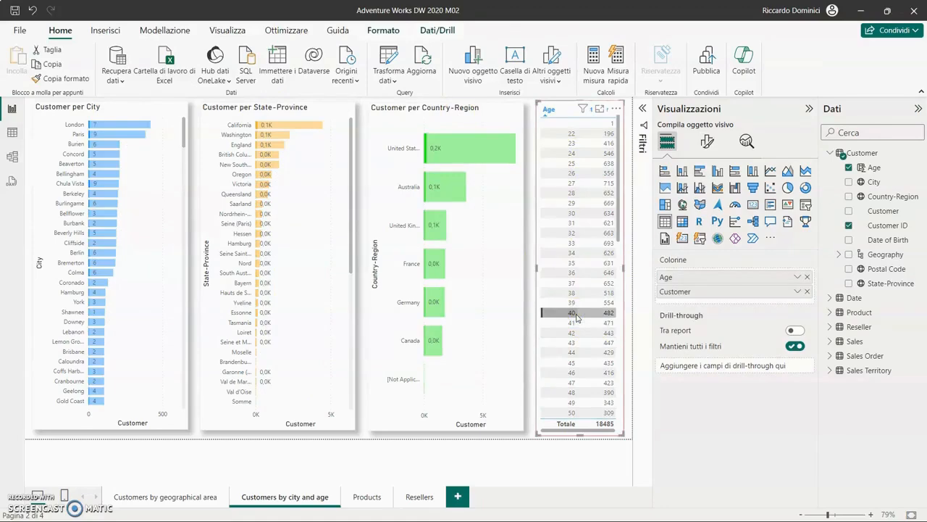
left_click(447, 165)
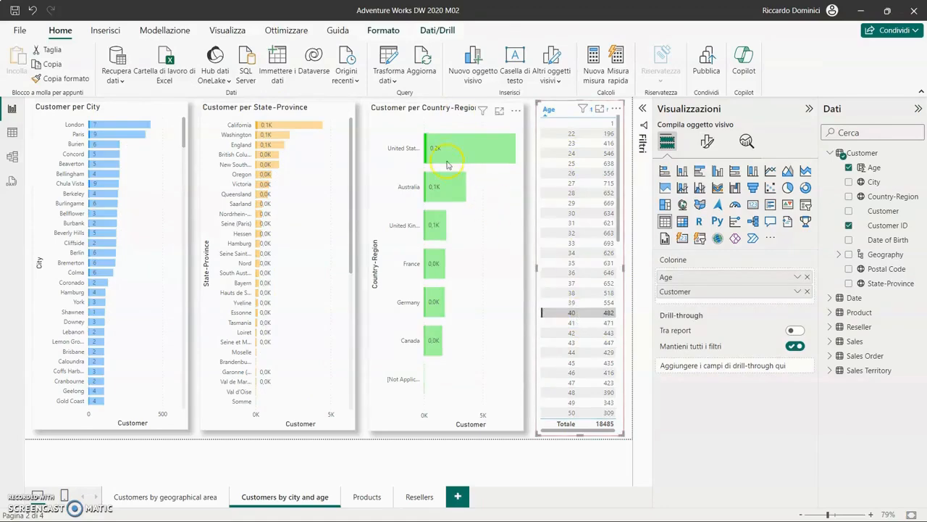
left_click(447, 192)
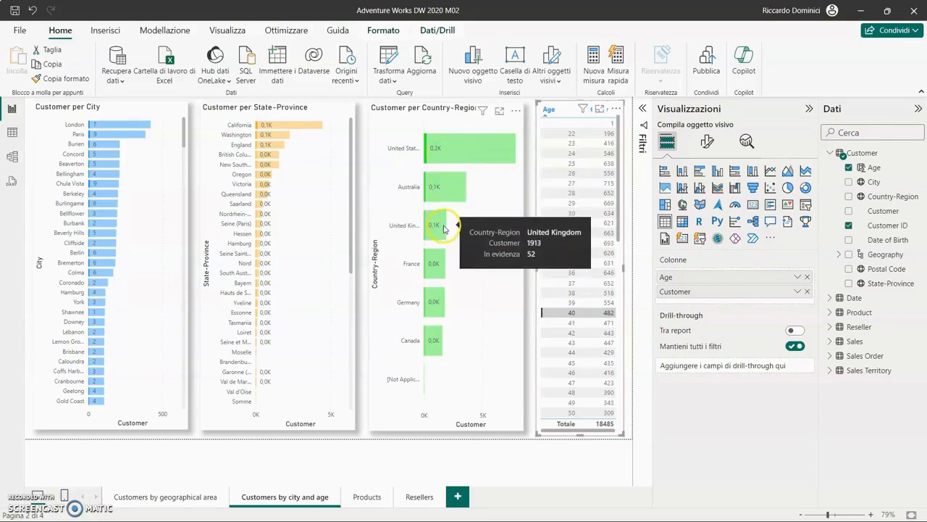
mouse_move(435, 264)
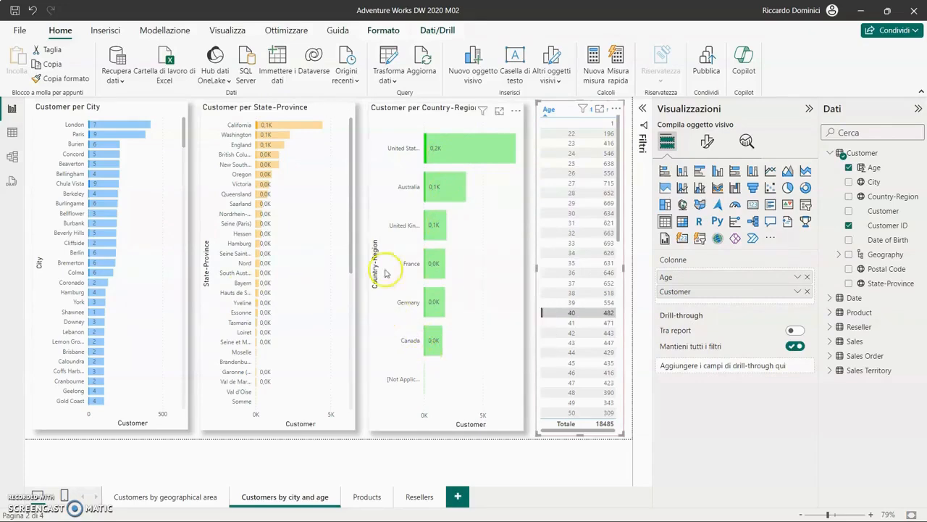
mouse_move(276, 128)
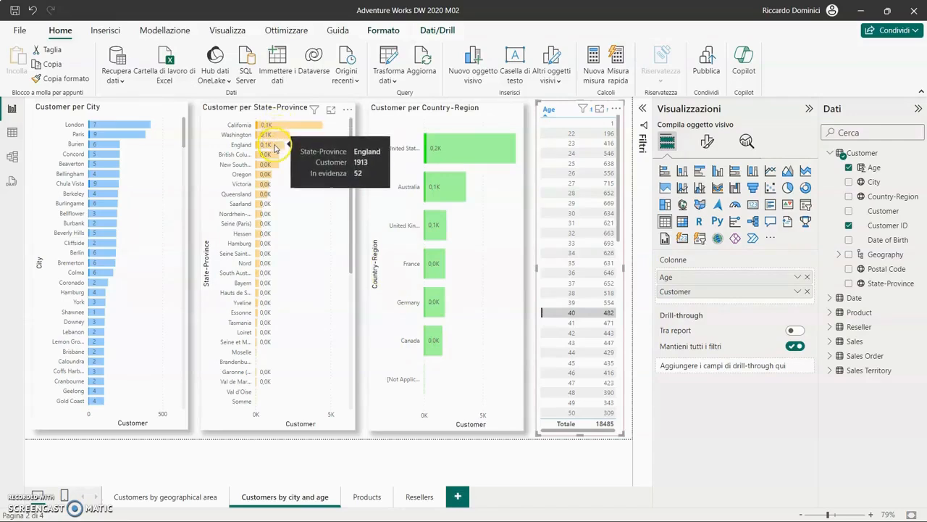
mouse_move(445, 147)
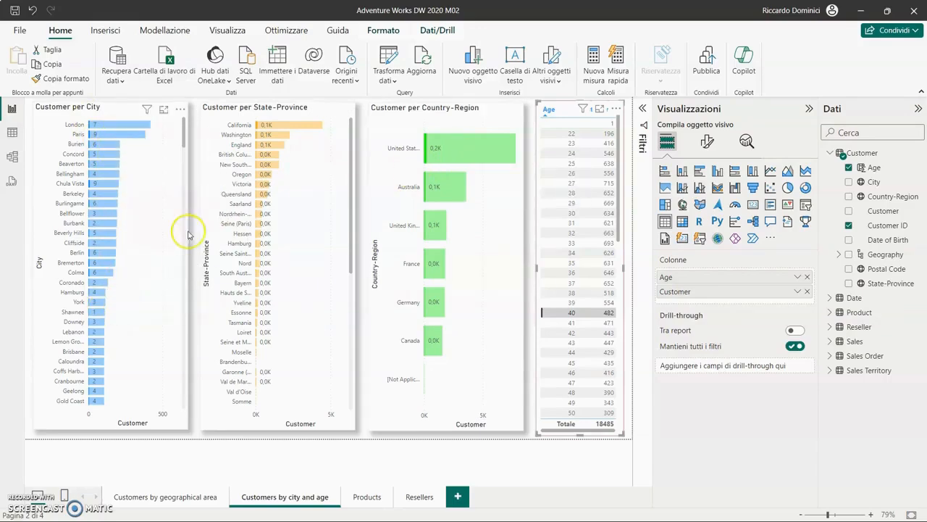
left_click(276, 137)
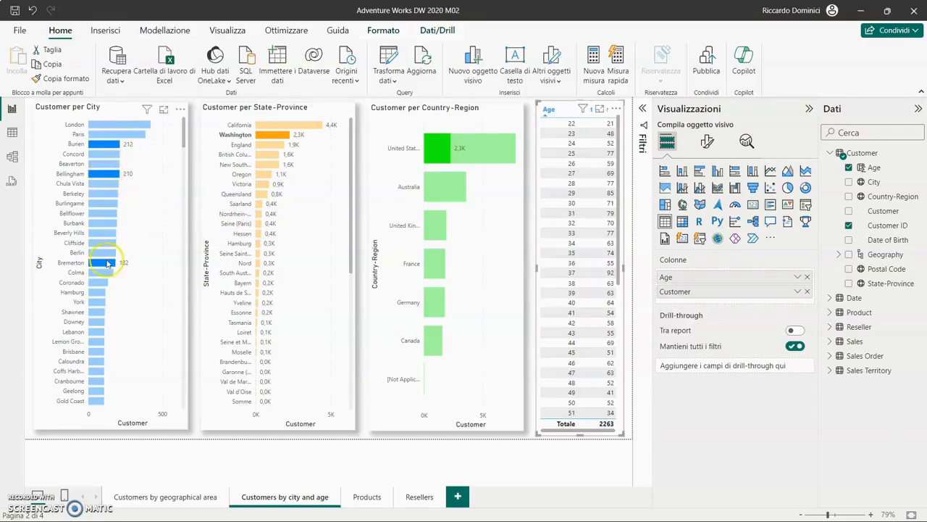
left_click(305, 128)
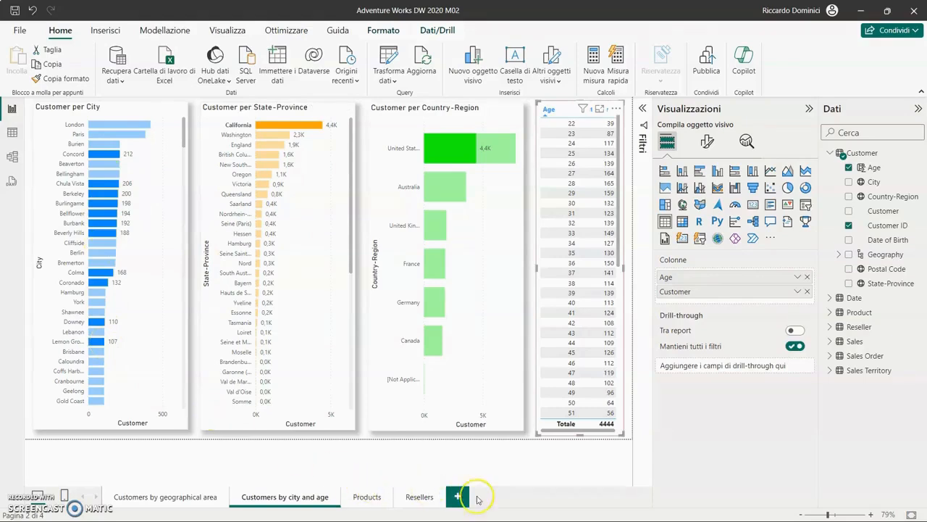
Step: Add a new report page and name it "Customers by city and age", copying the existing page's name
right_click(297, 498)
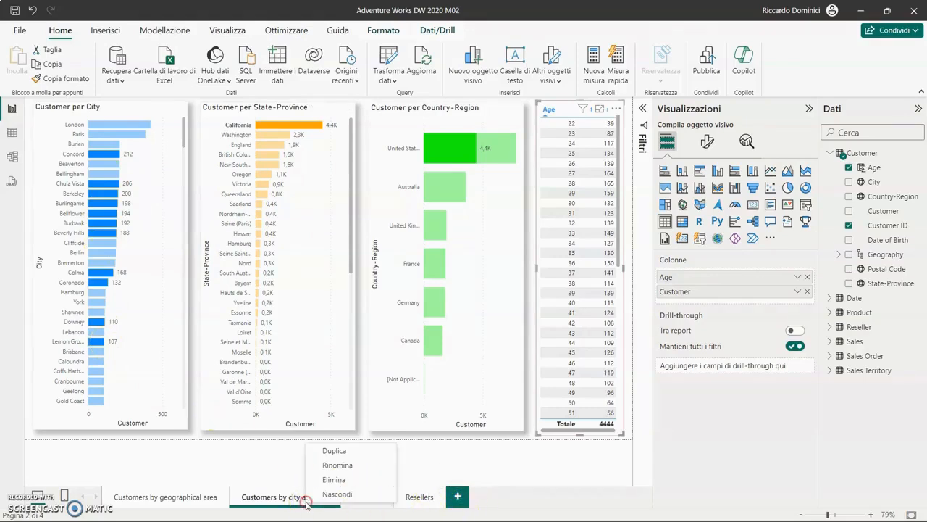
left_click(335, 467)
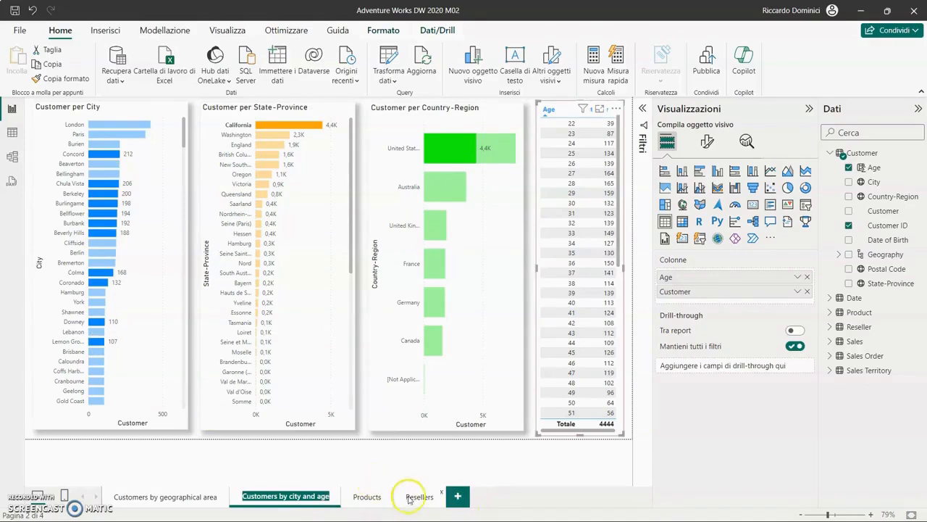
left_click(456, 499)
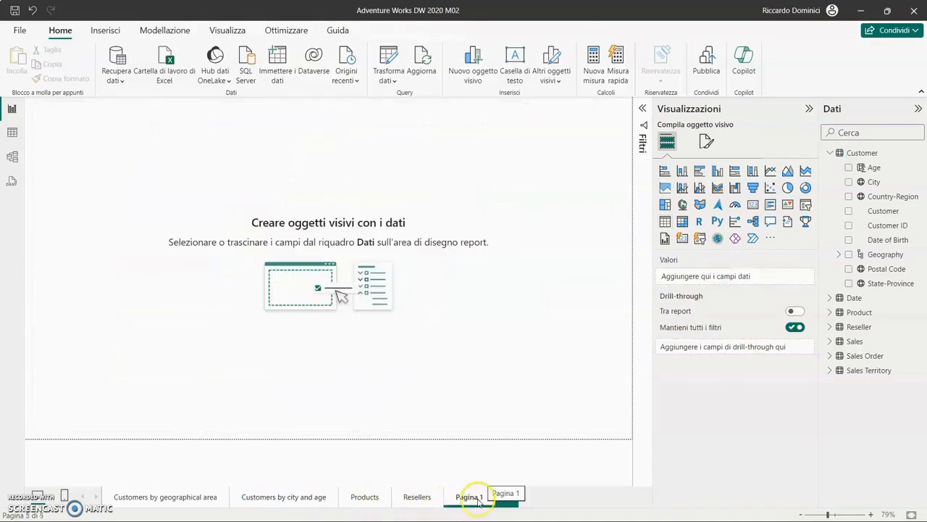
right_click(482, 496)
left_click(492, 462)
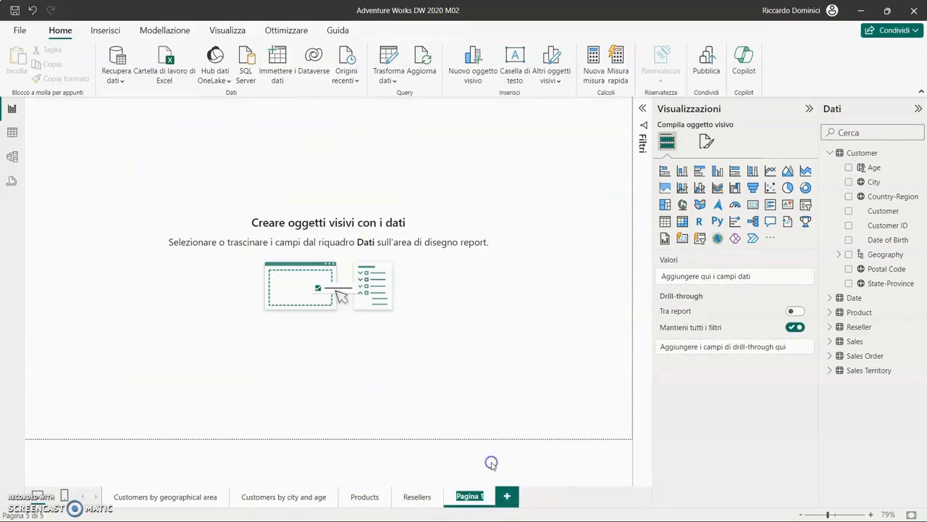
key("Return")
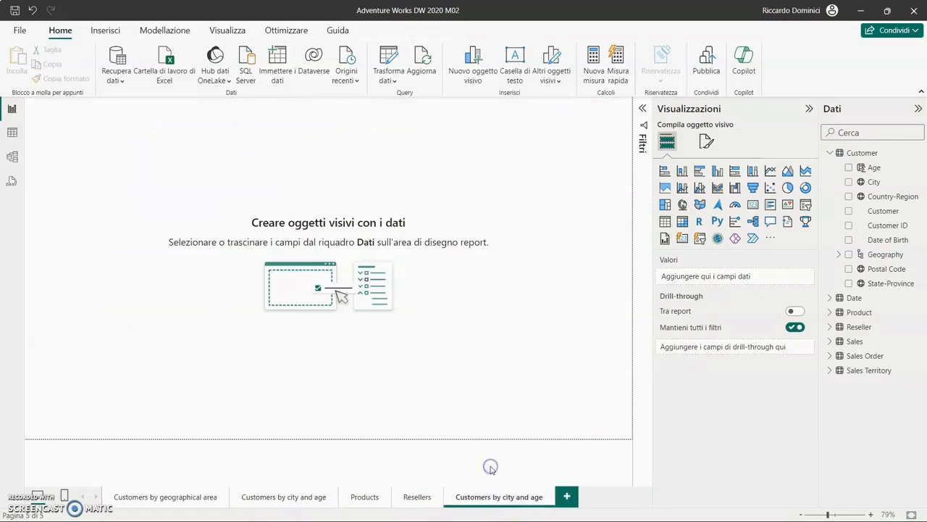
Step: Copy the Age and Customer table from the original page to the new page and place it left of the centre
left_click(277, 498)
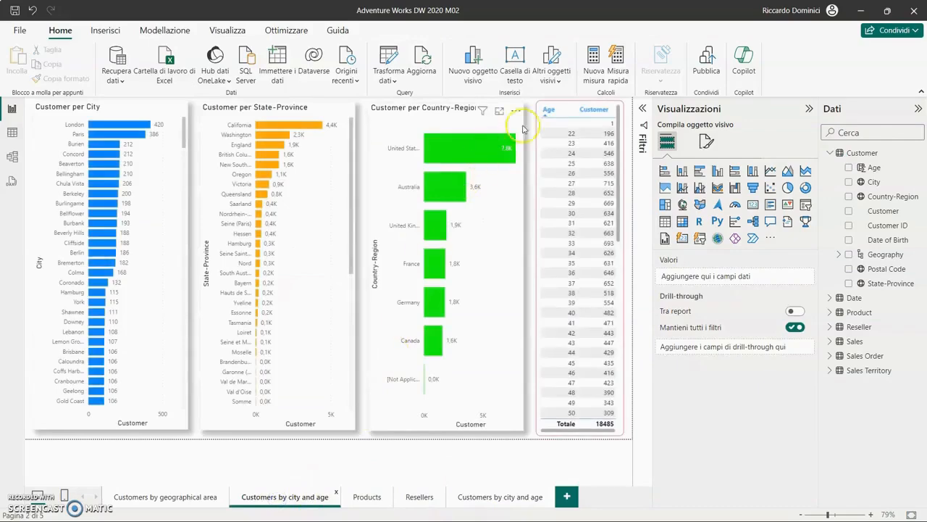
left_click(563, 105)
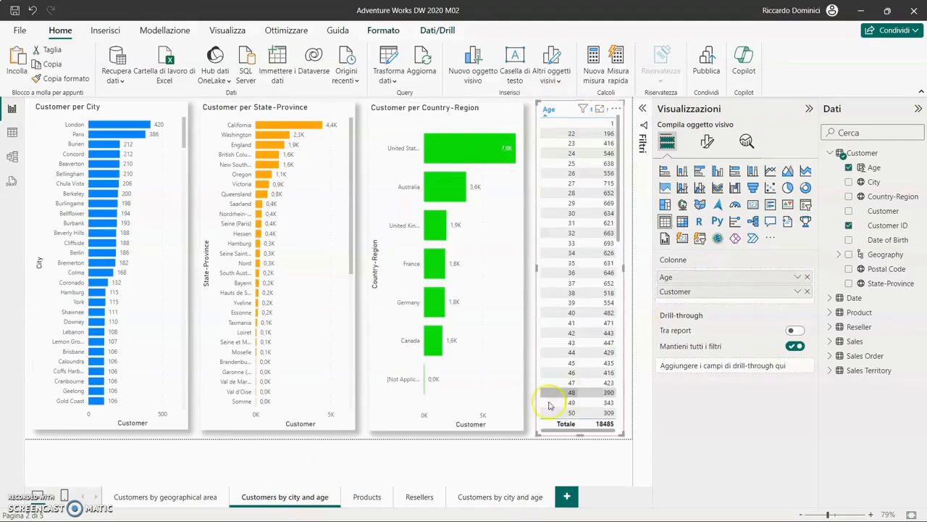
left_click(502, 496)
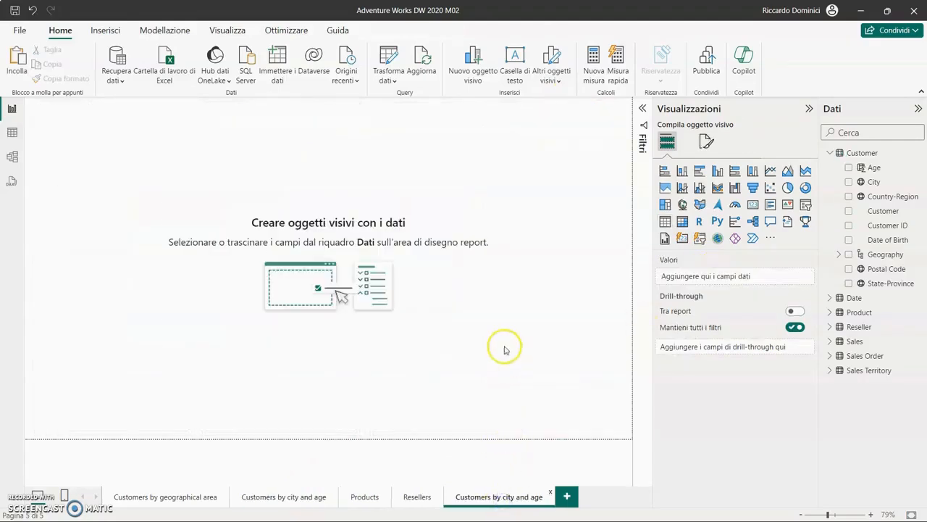
key("ctrl+v")
left_click_drag(537, 160, 250, 159)
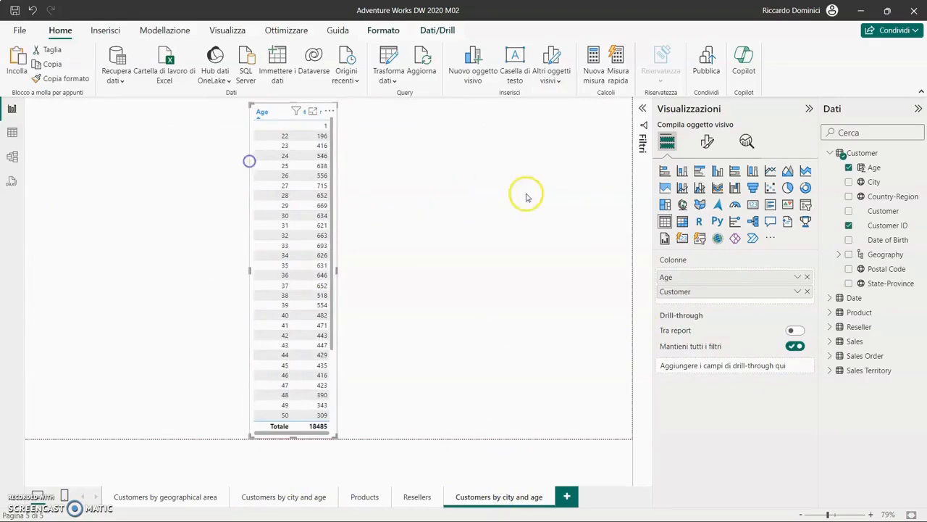
Step: Insert an empty table visual and place it to the right of the copied table
left_click(494, 201)
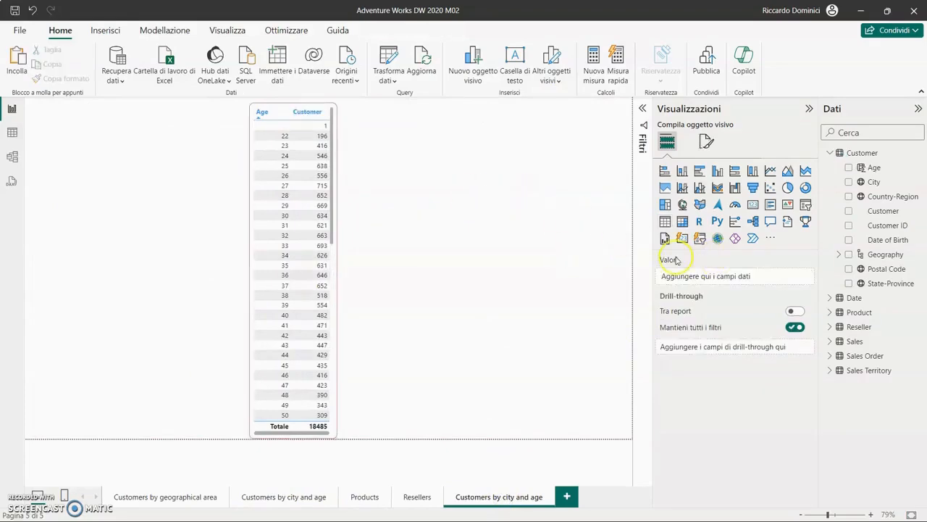
left_click(664, 221)
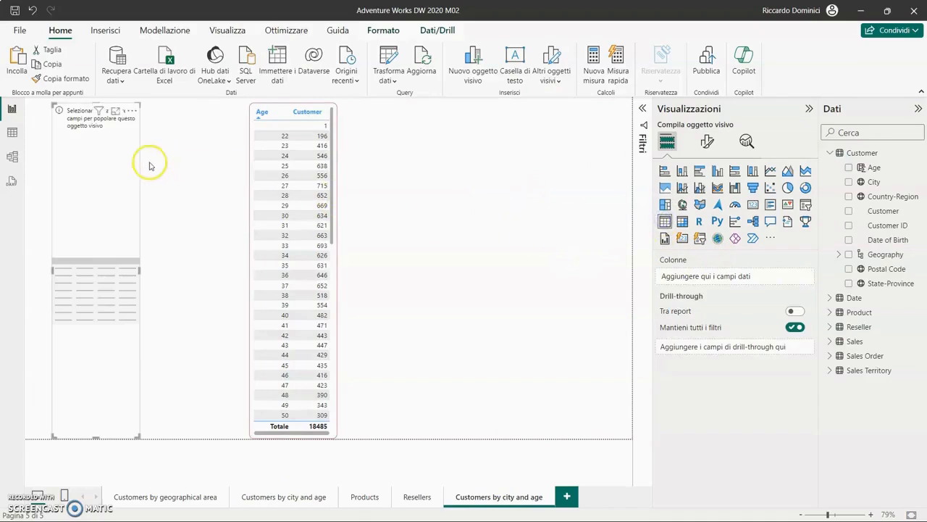
left_click_drag(139, 169, 559, 189)
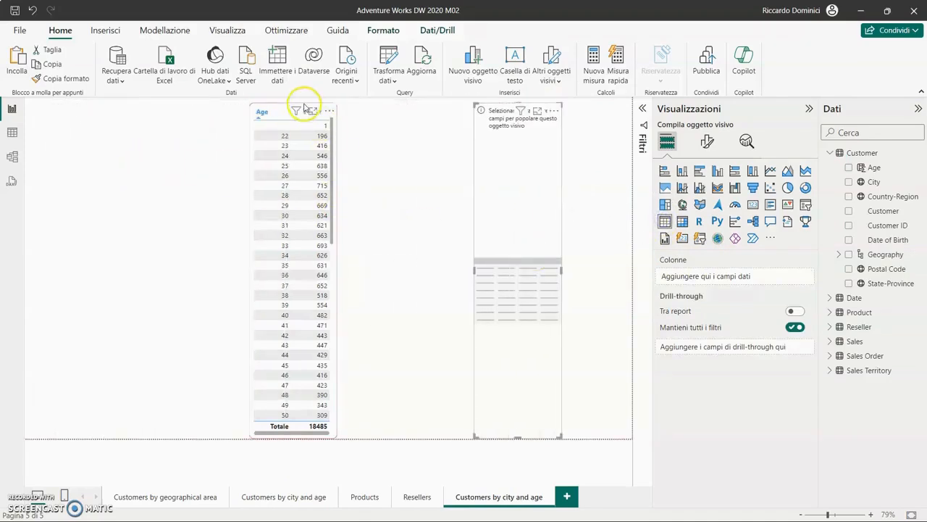
Step: Populate the empty table with the Age and Customer ID fields, following the columns of the copied table
left_click(304, 109)
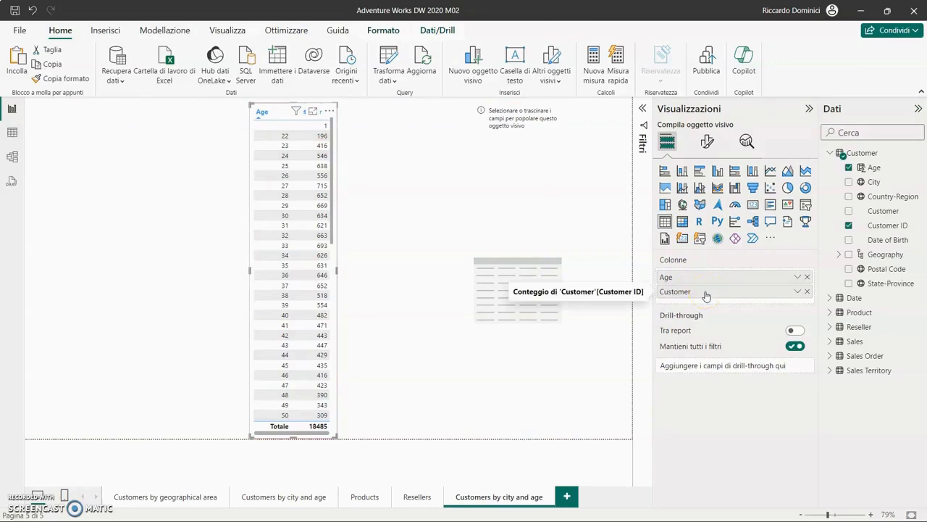
left_click(559, 138)
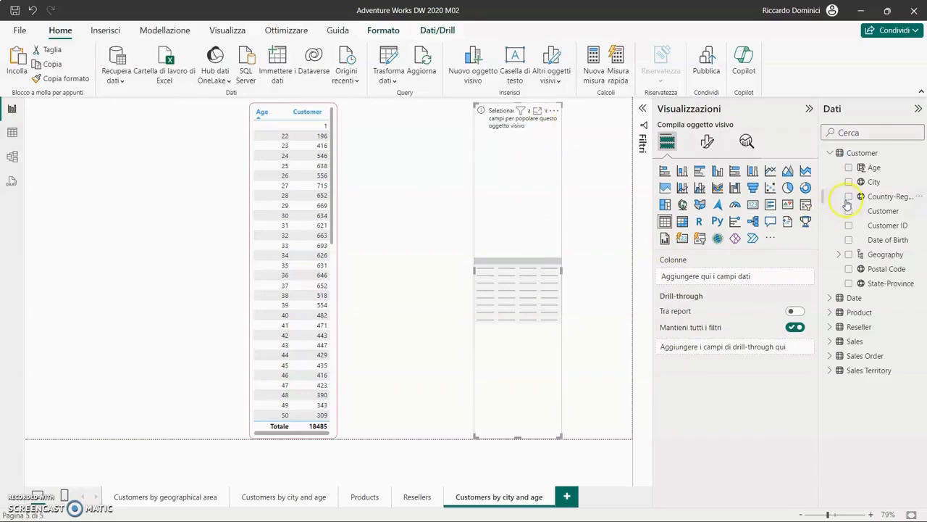
left_click(874, 168)
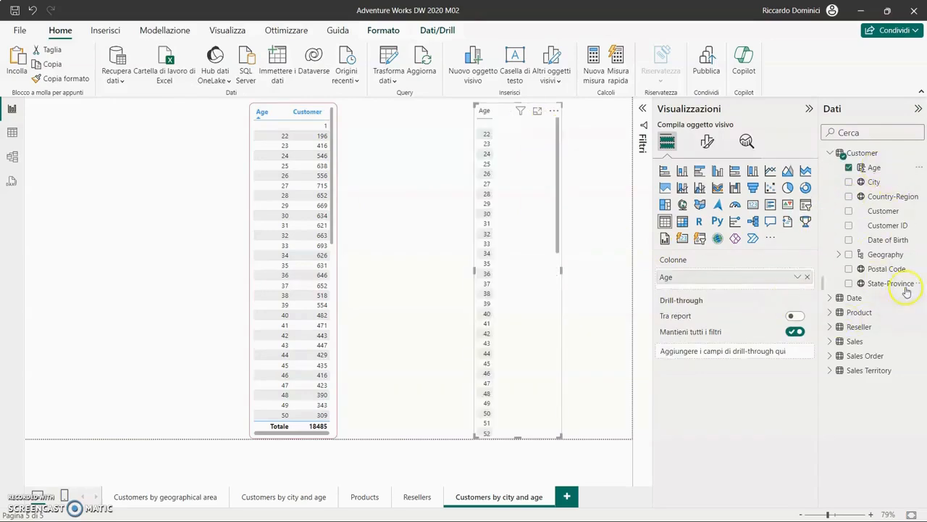
left_click_drag(898, 228, 739, 290)
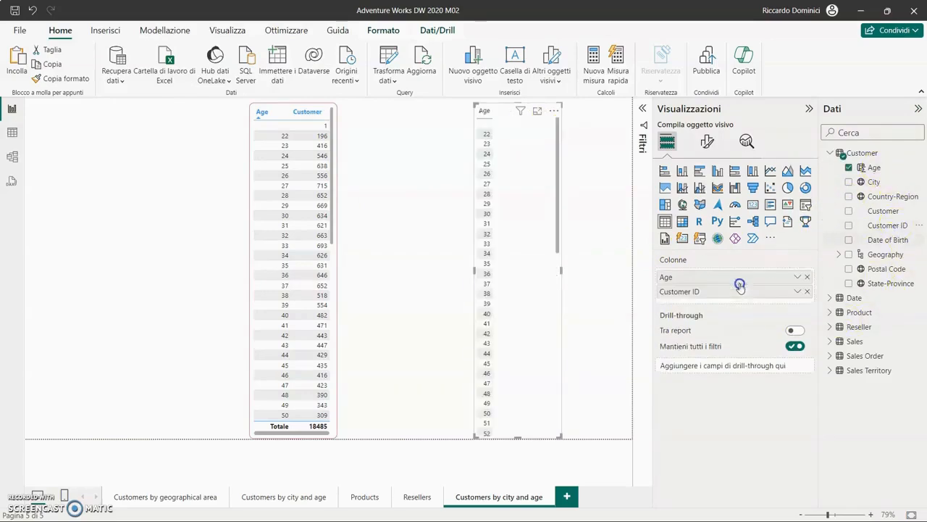
Step: Summarise Customer ID with Conteggio in the new table and widen the table until the count values are visible
left_click(797, 291)
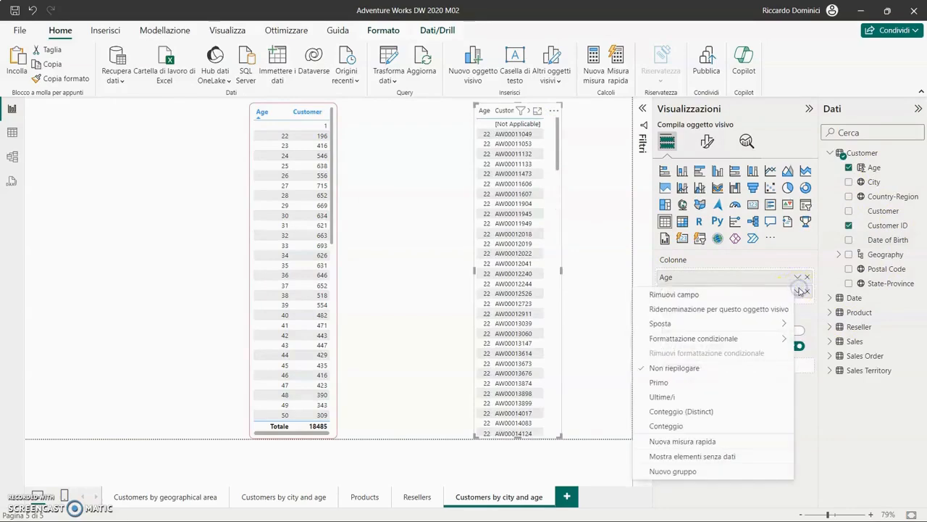
left_click(708, 426)
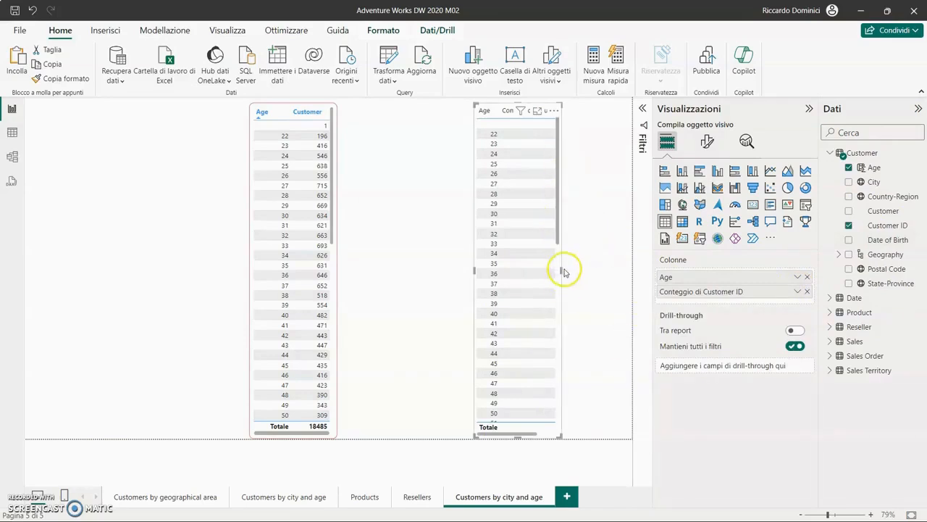
left_click_drag(562, 268, 602, 268)
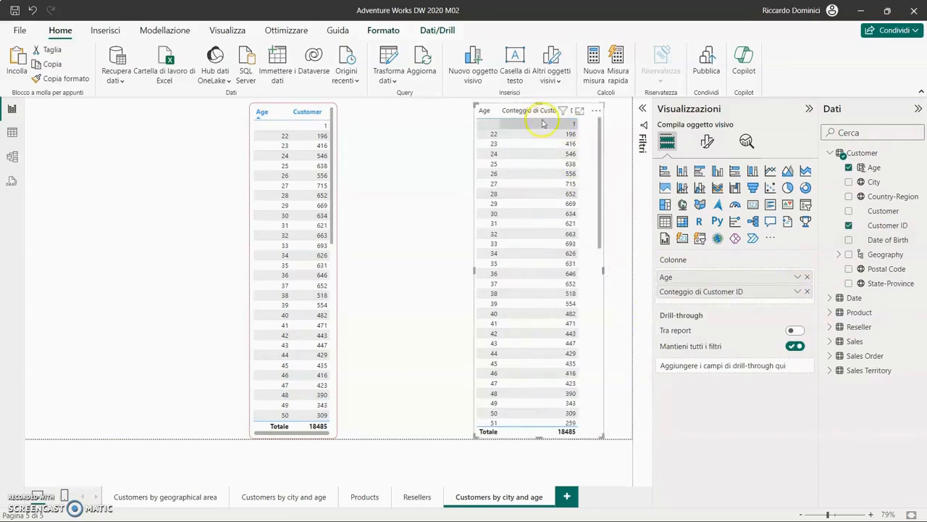
Step: Apply the copied table's formatting to the new table with the format painter
left_click(314, 105)
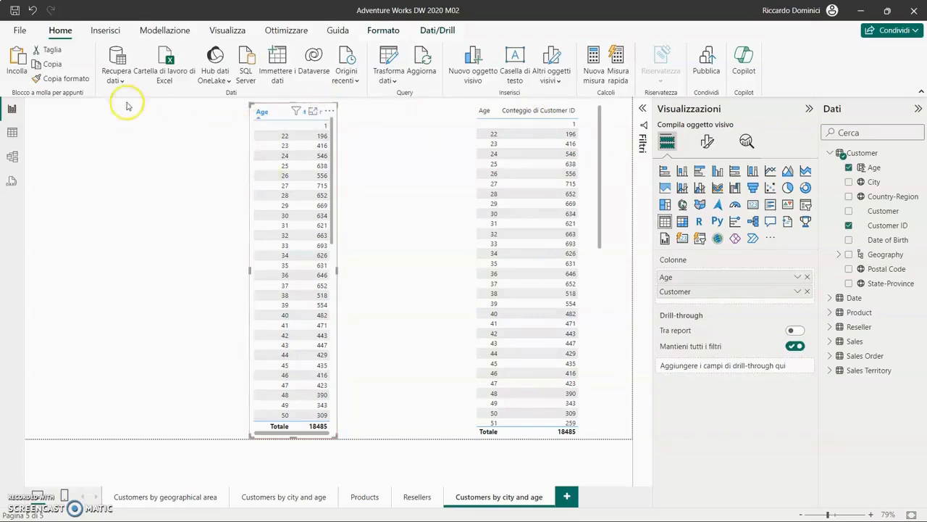
left_click(61, 78)
left_click(489, 127)
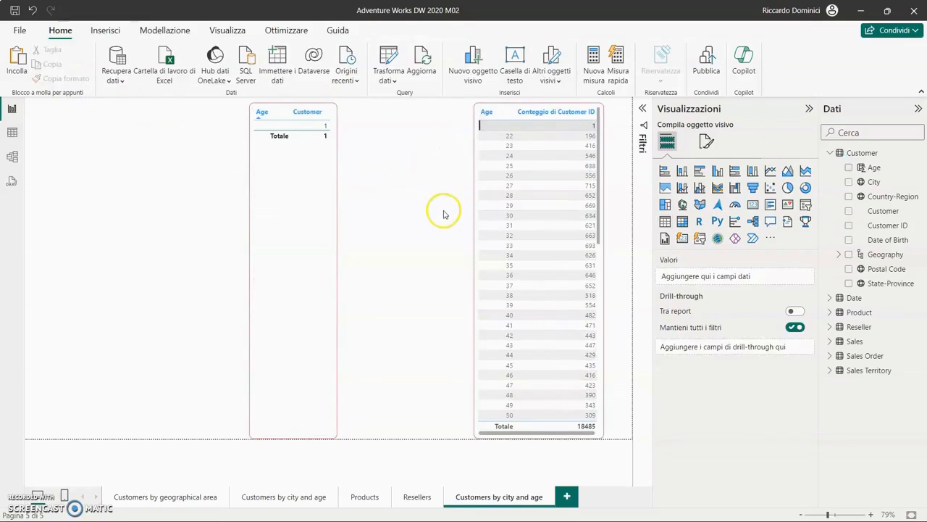
Step: Examine the new table's column header and specific column format settings for a way to rename the Age and Conteggio di Customer ID columns
left_click(539, 104)
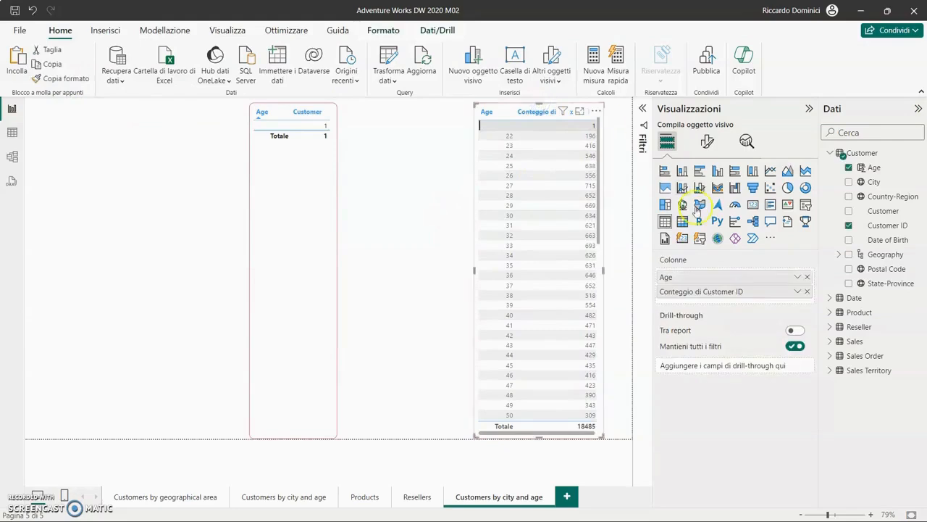
left_click(707, 141)
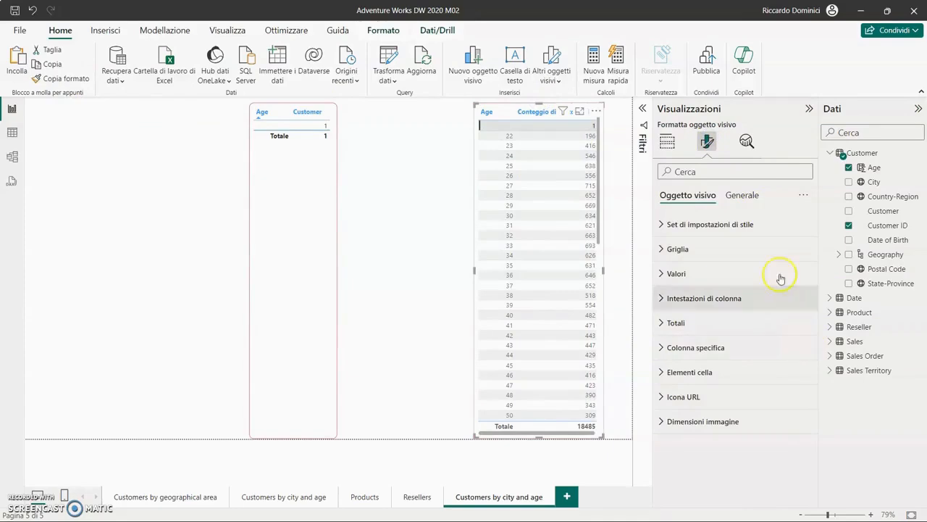
left_click(741, 196)
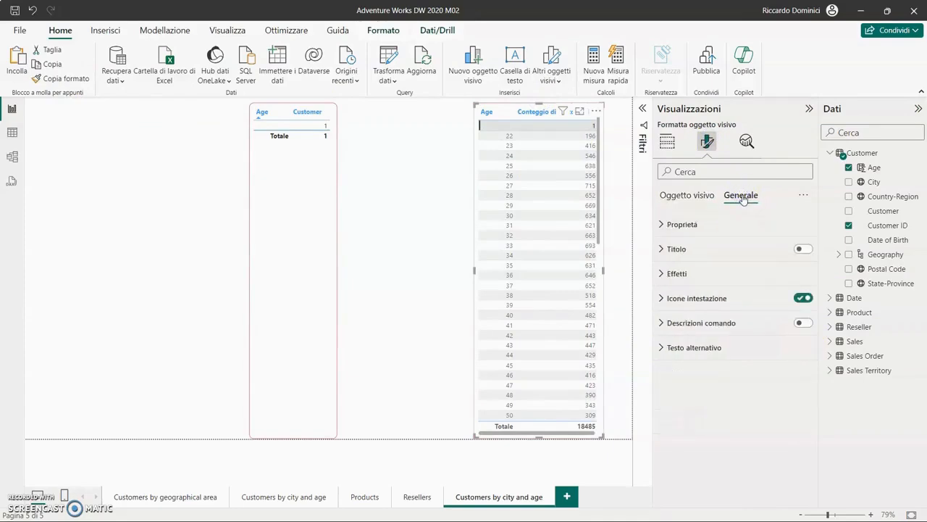
left_click(687, 195)
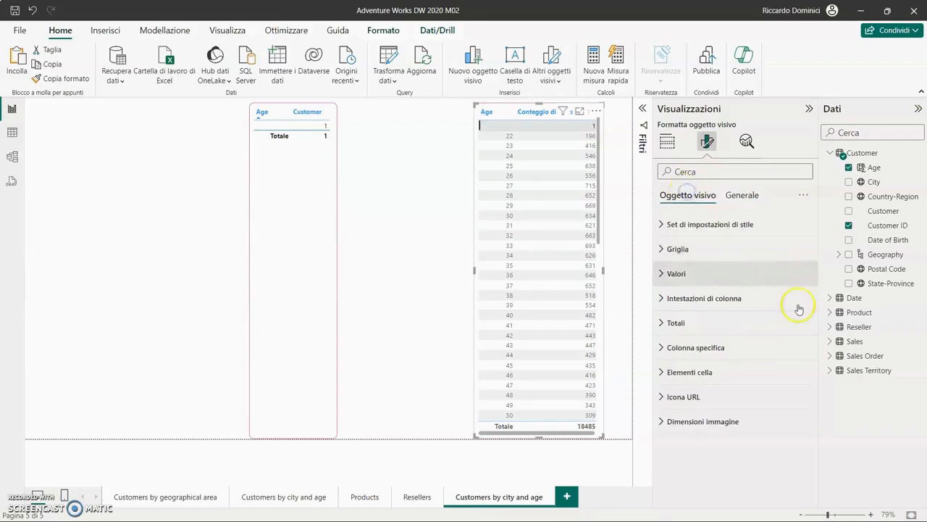
left_click(751, 300)
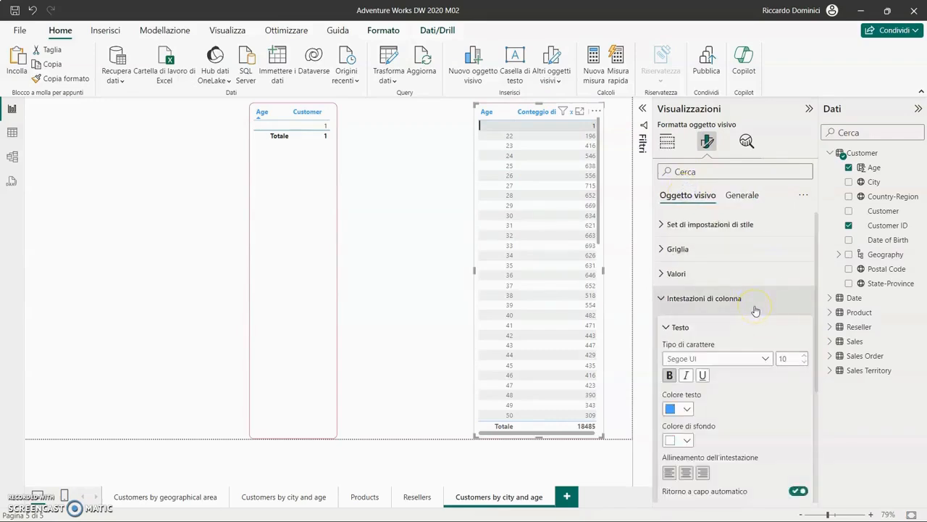
scroll(754, 310, "down", 4)
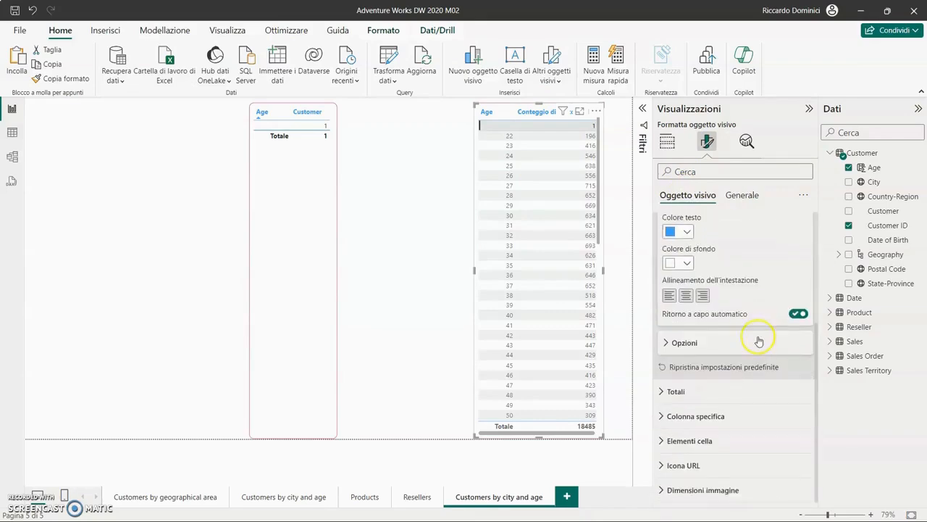
left_click(740, 416)
scroll(747, 428, "down", 3)
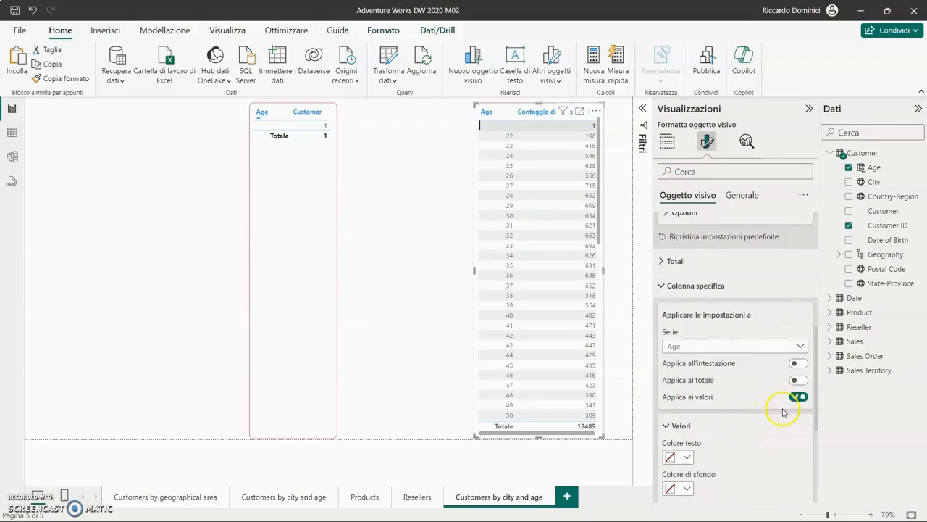
left_click(800, 346)
left_click(769, 374)
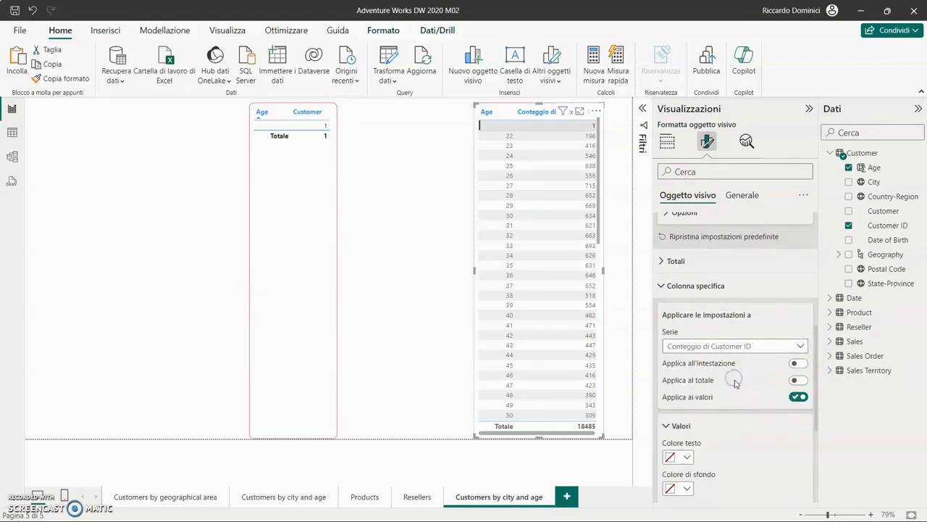
left_click(729, 347)
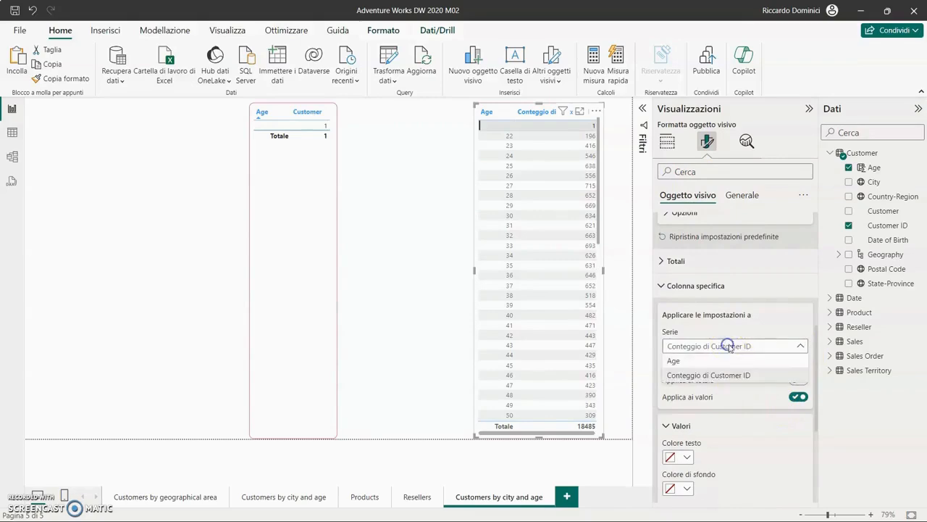
left_click(758, 408)
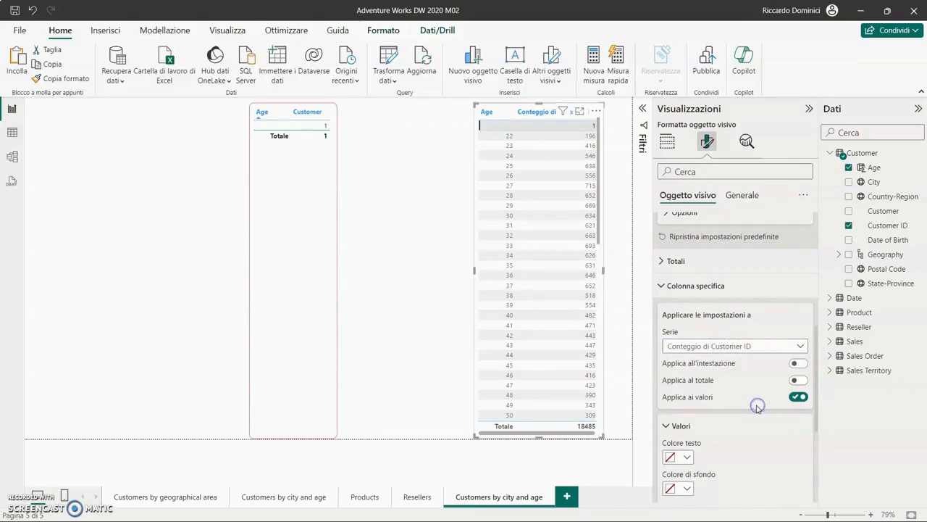
Step: Rename the Conteggio di Customer ID column to "Numero clienti" for this visual only
left_click(667, 141)
left_click(797, 293)
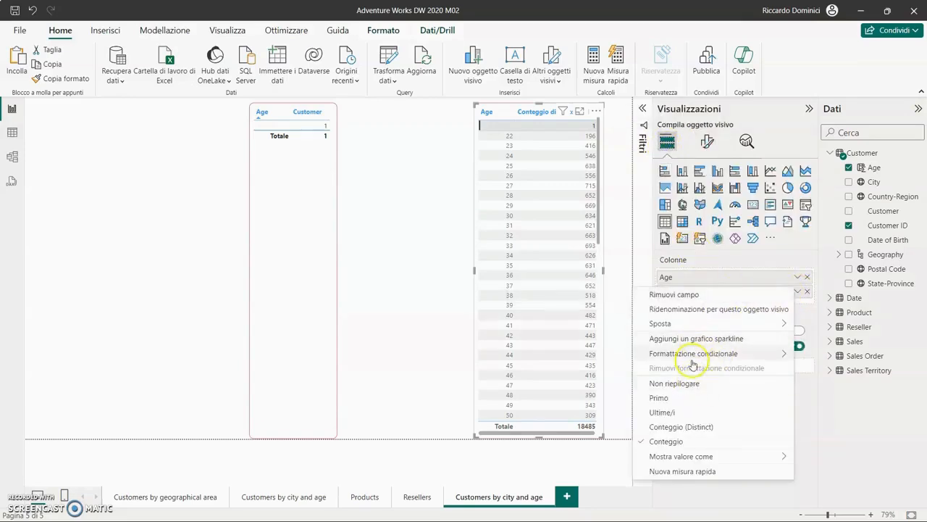
left_click(702, 308)
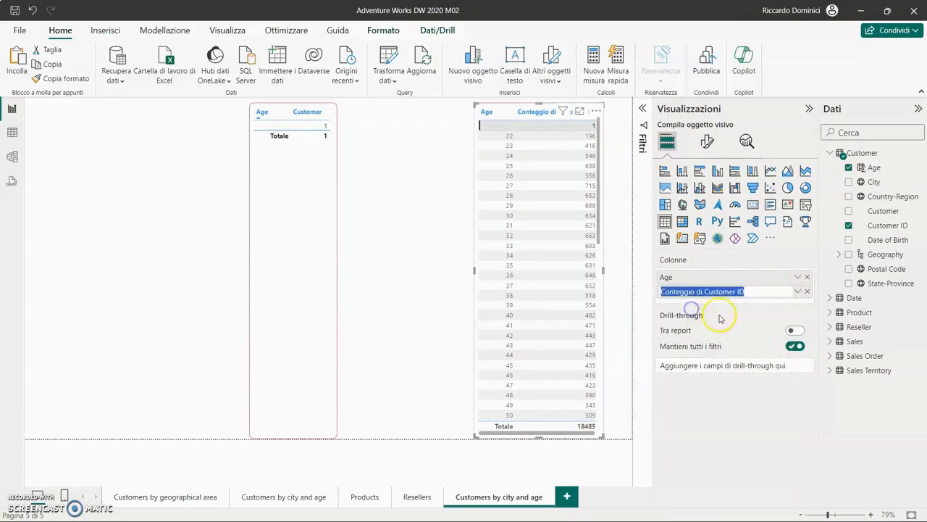
type("Numero clienti")
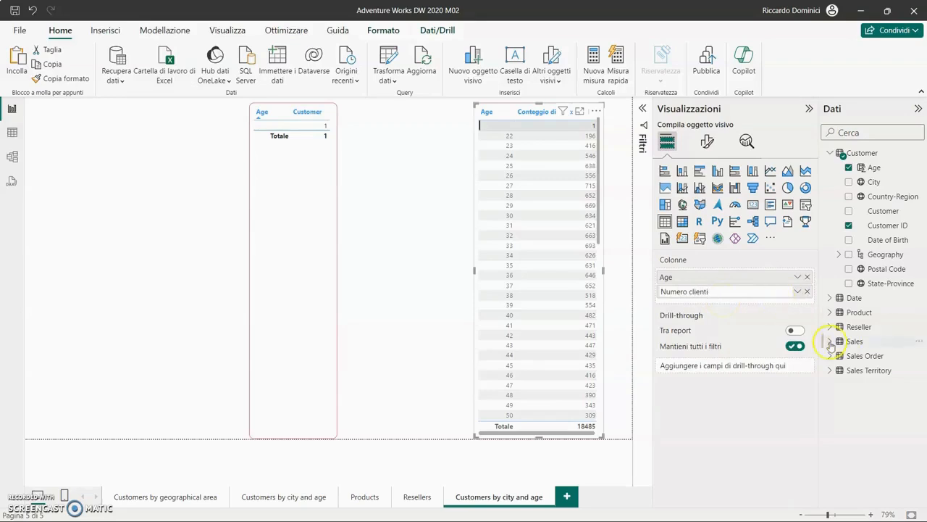
left_click(725, 430)
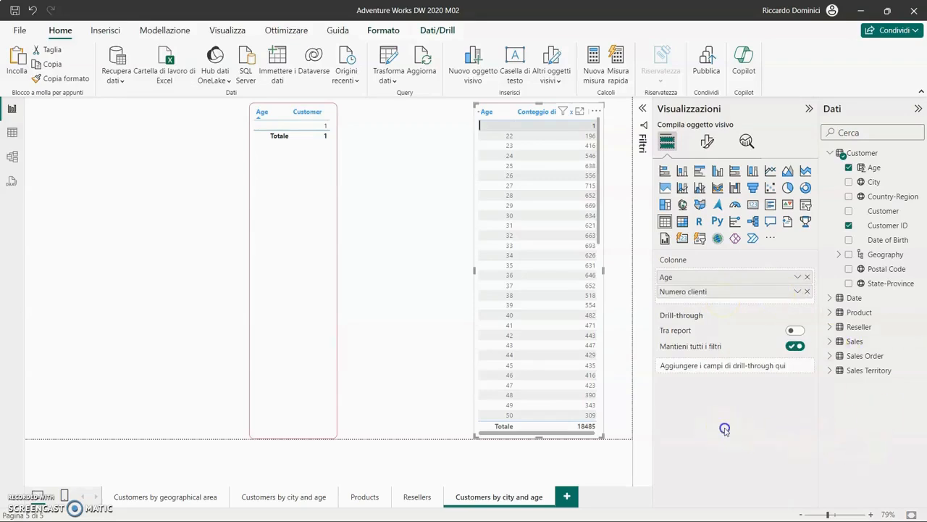
Step: Rename the Age column to "Età" for this visual only
left_click(796, 278)
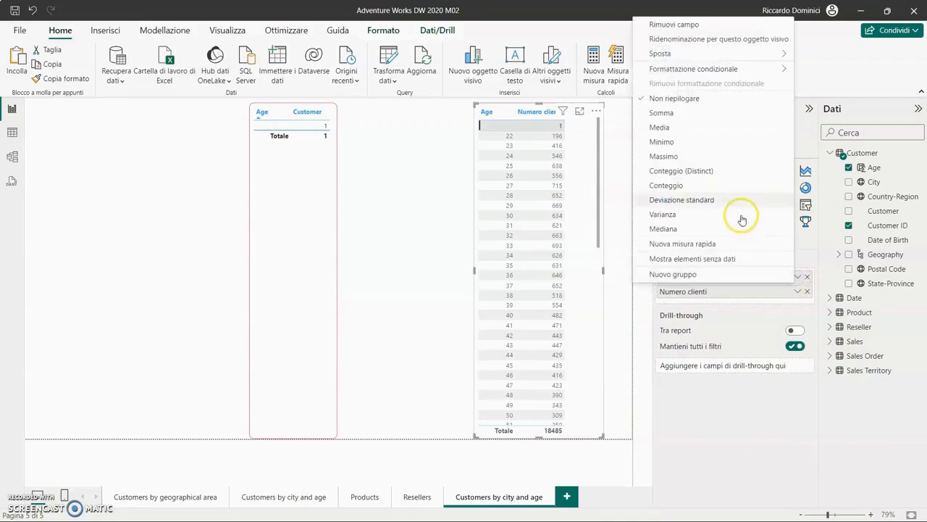
left_click(710, 39)
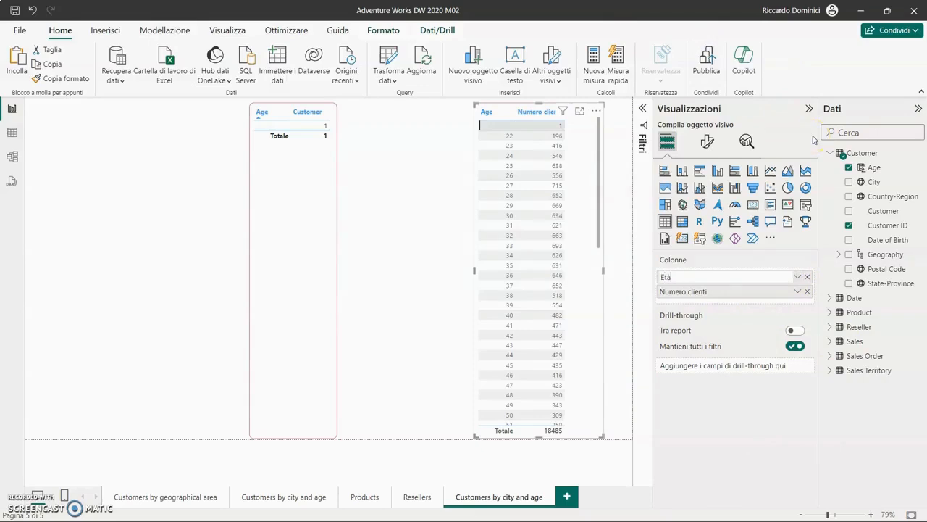
left_click(767, 445)
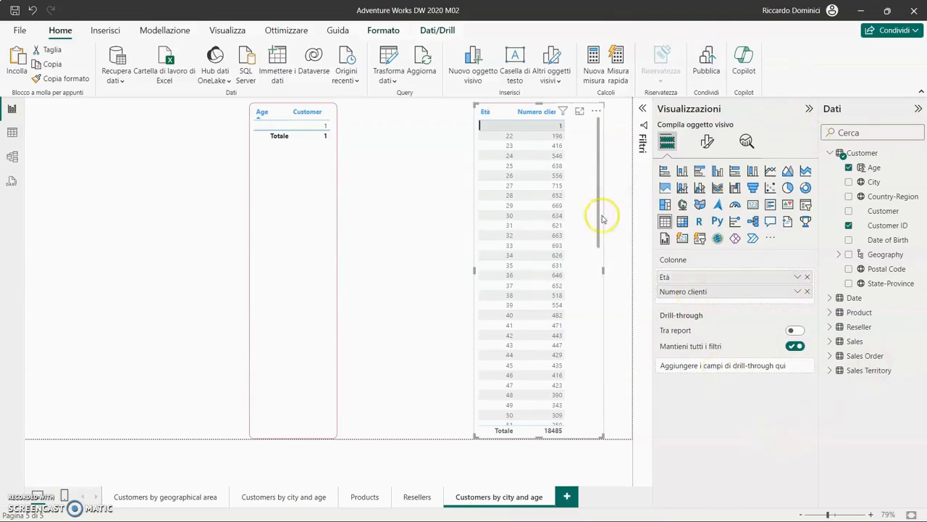
Step: Narrow the Età column and reduce the new table's width to fit its two columns
left_click_drag(604, 270, 578, 267)
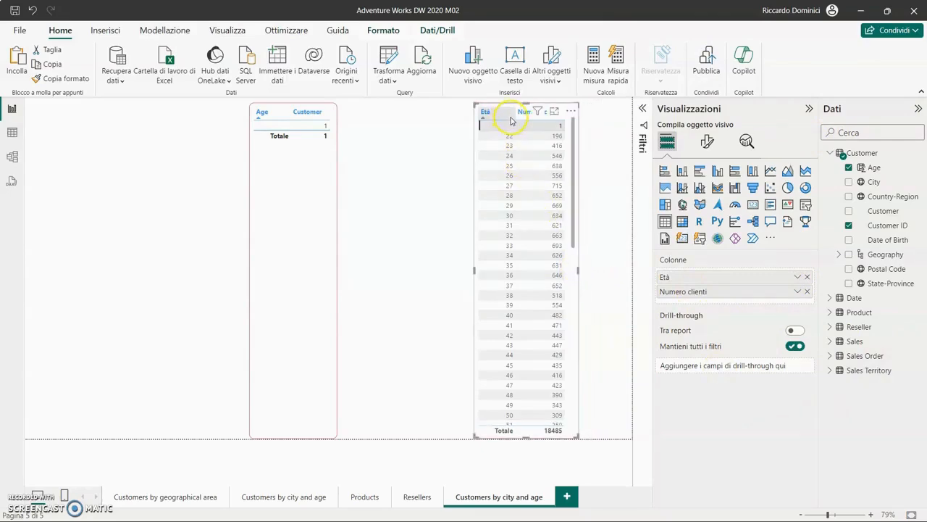
left_click_drag(514, 116, 501, 116)
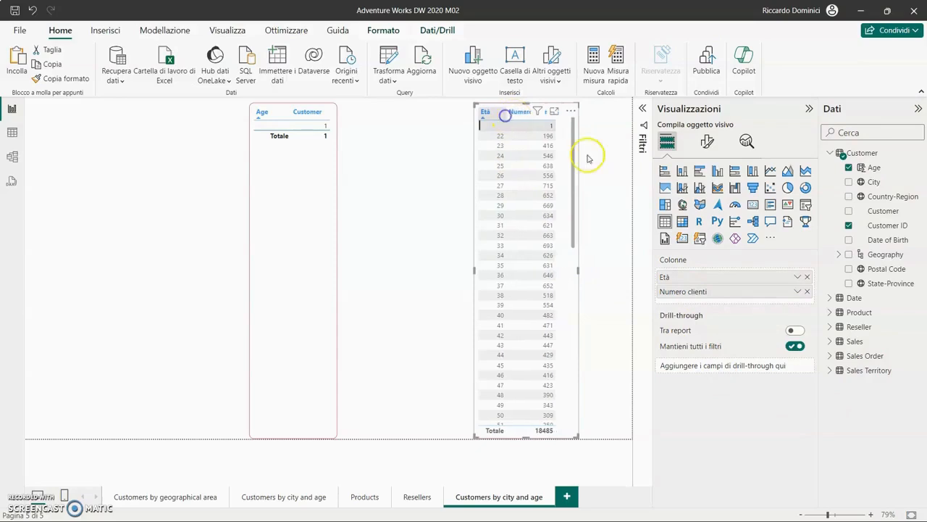
left_click_drag(577, 270, 567, 267)
Step: Move the new table to the right edge of the report page
left_click_drag(489, 105, 516, 114)
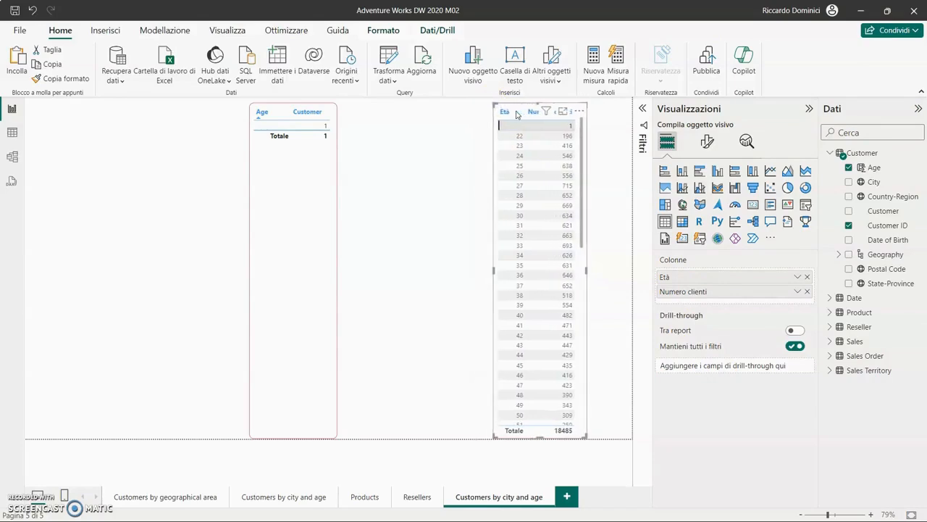
key("Right")
key("Right")
key("Right")
key("Right")
key("Right")
key("Right")
key("Right")
key("Right")
key("Right")
key("Right")
key("Right")
key("Right")
key("Right")
key("Right")
key("Right")
key("Right")
key("Right")
key("Right")
key("Right")
key("Right")
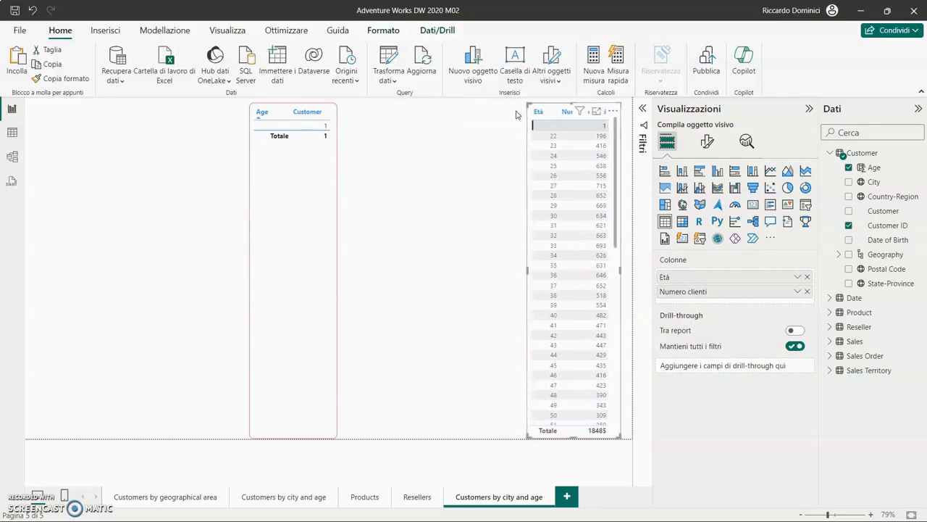
key("Right")
key("Right")
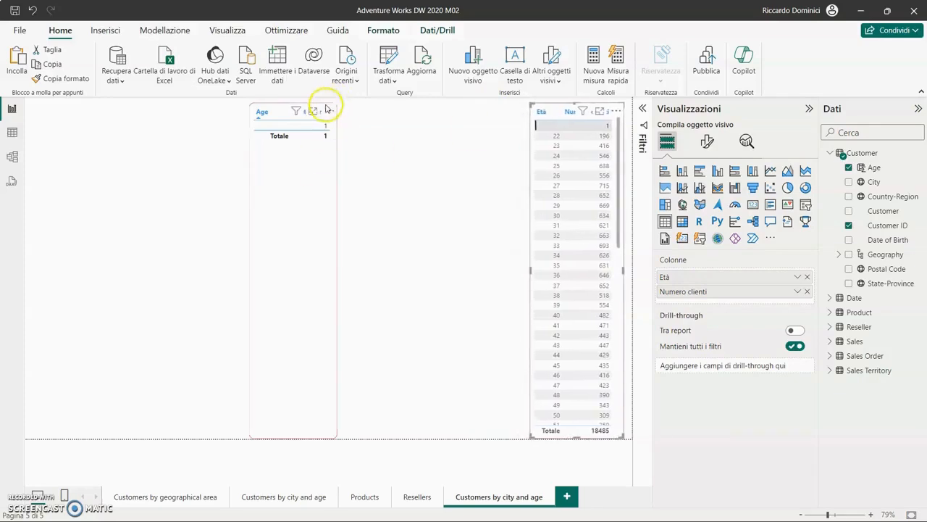
Step: Delete the copied Age and Customer table from the new page
left_click(326, 108)
key("Delete")
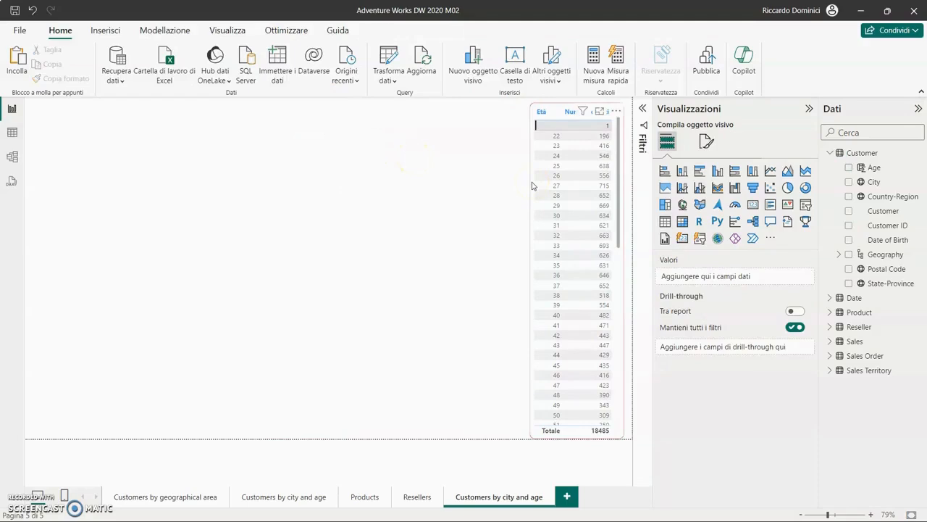
left_click(452, 217)
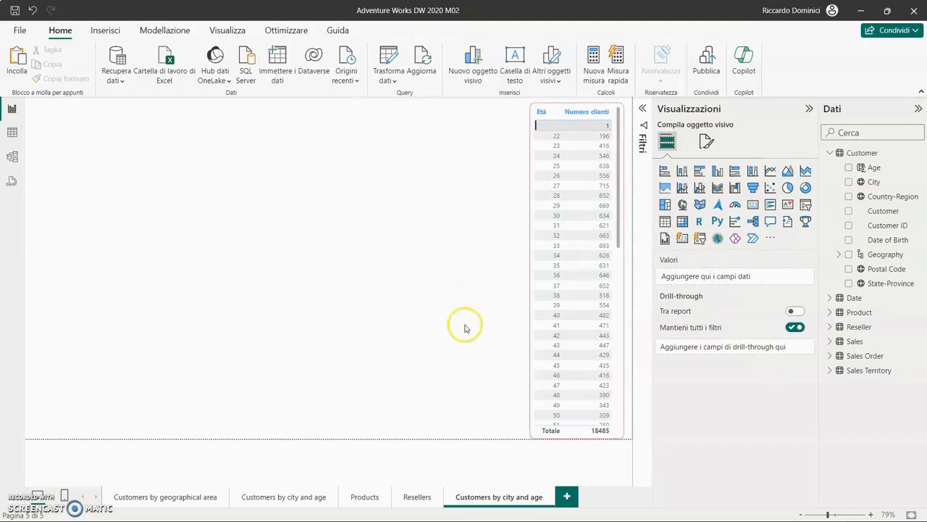
Step: Copy the Customer per City chart from the original "Customers by city and age" page and place it beside the new table
left_click(300, 499)
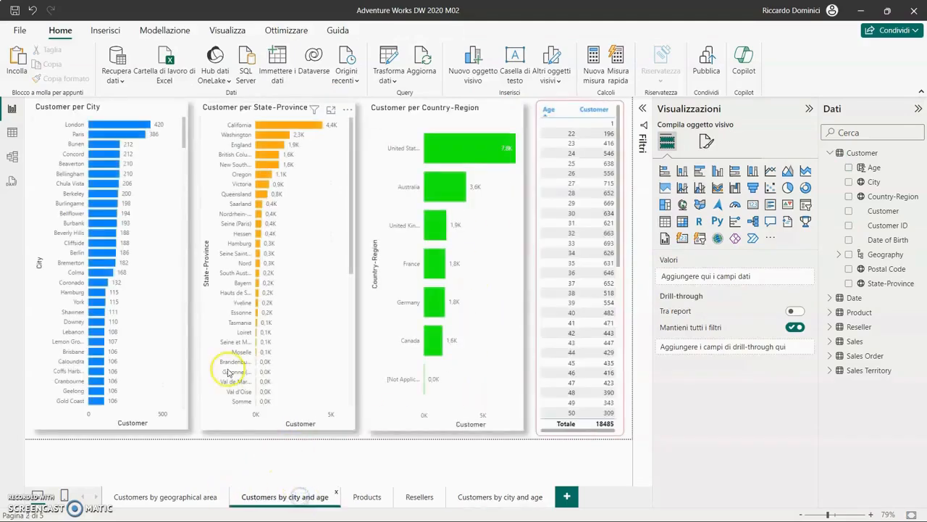
left_click(107, 107)
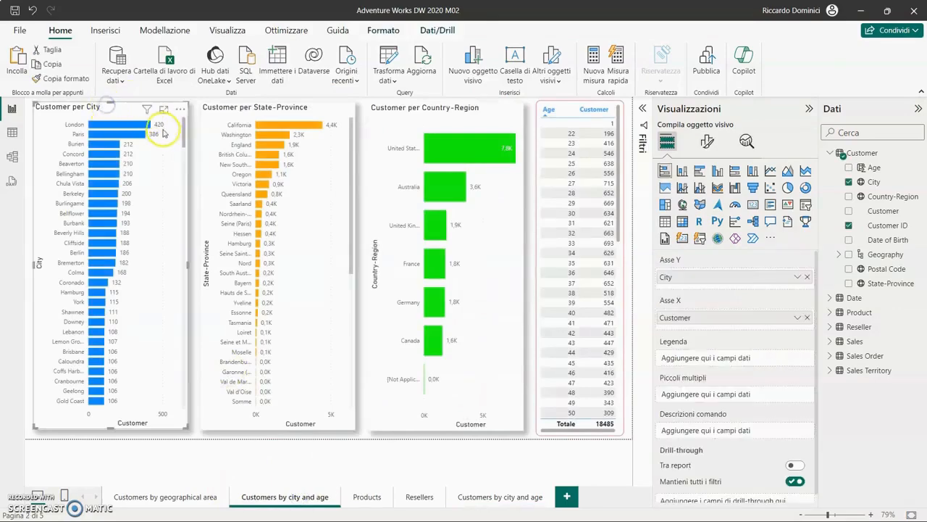
left_click(495, 499)
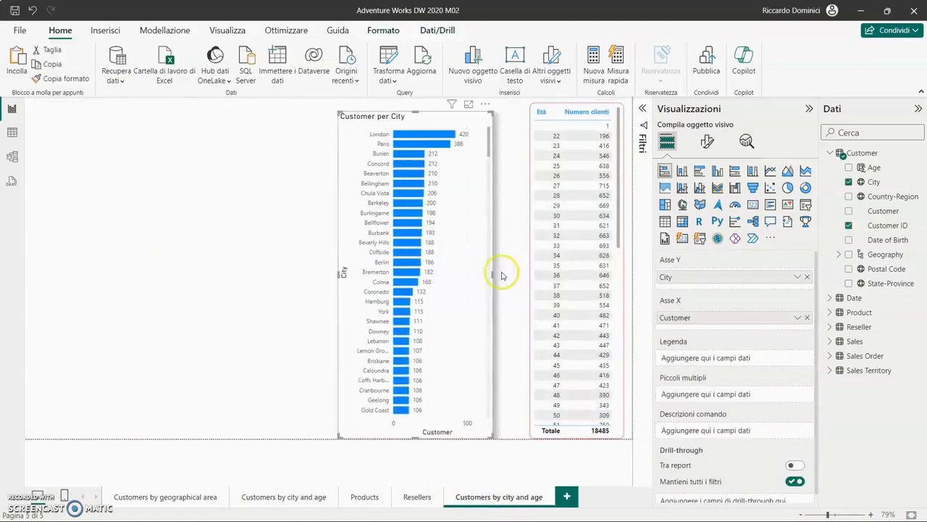
Step: Insert an empty clustered bar chart to the left of the copied Customer per City chart
left_click(167, 219)
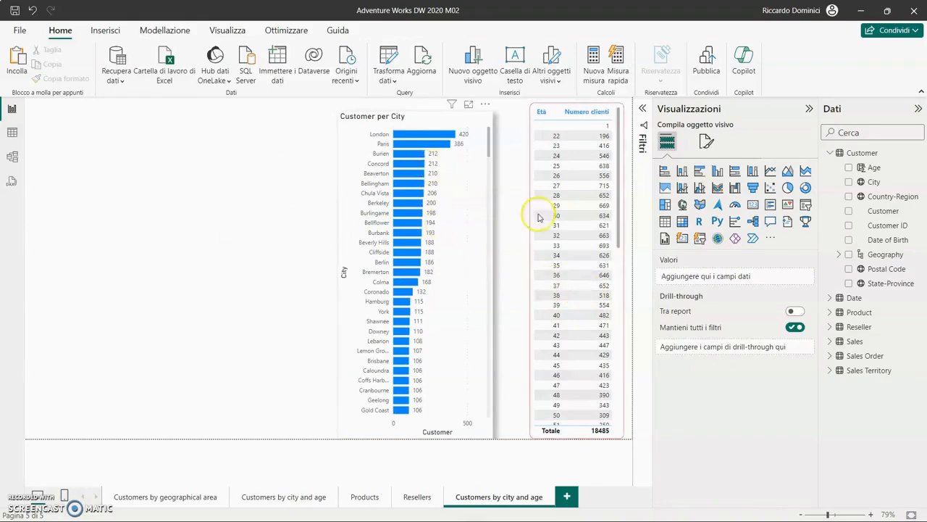
left_click(700, 172)
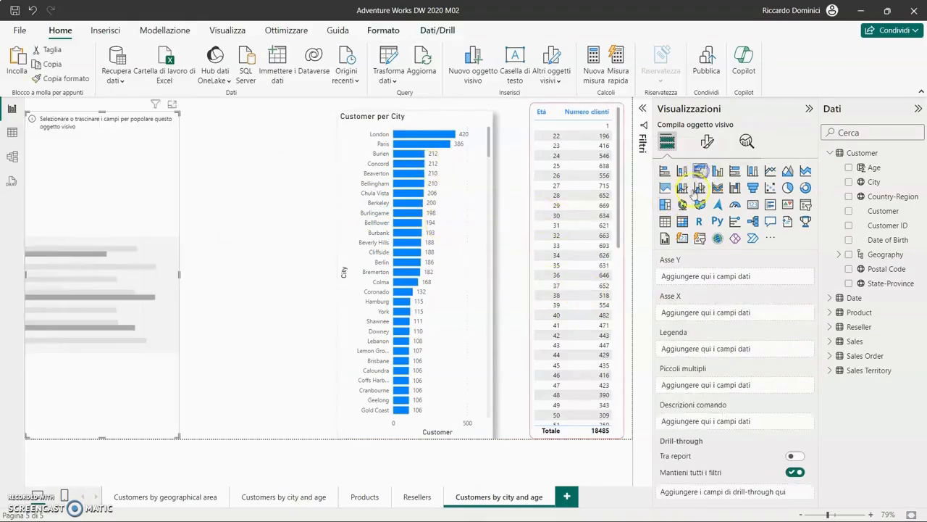
left_click(416, 113)
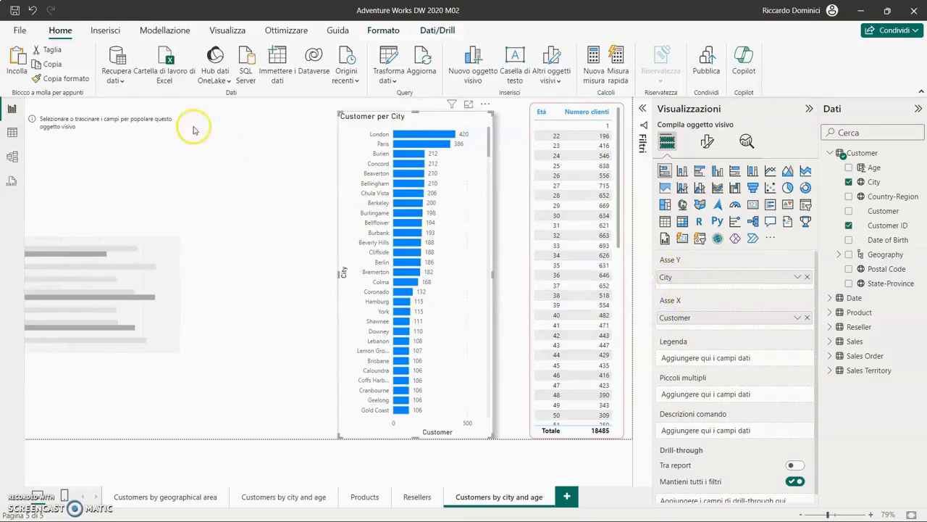
left_click(161, 116)
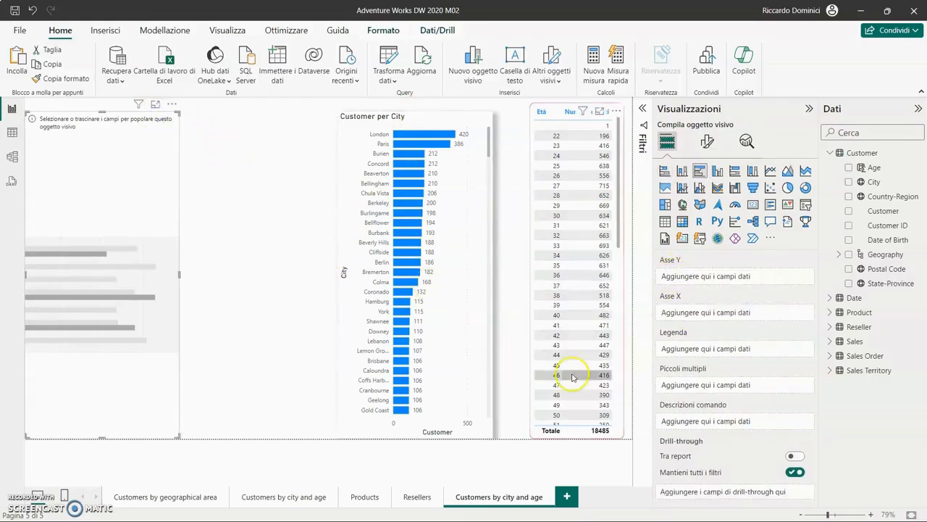
Step: Assign the City field to the Y axis of the empty bar chart, following the copied chart's fields
left_click(415, 111)
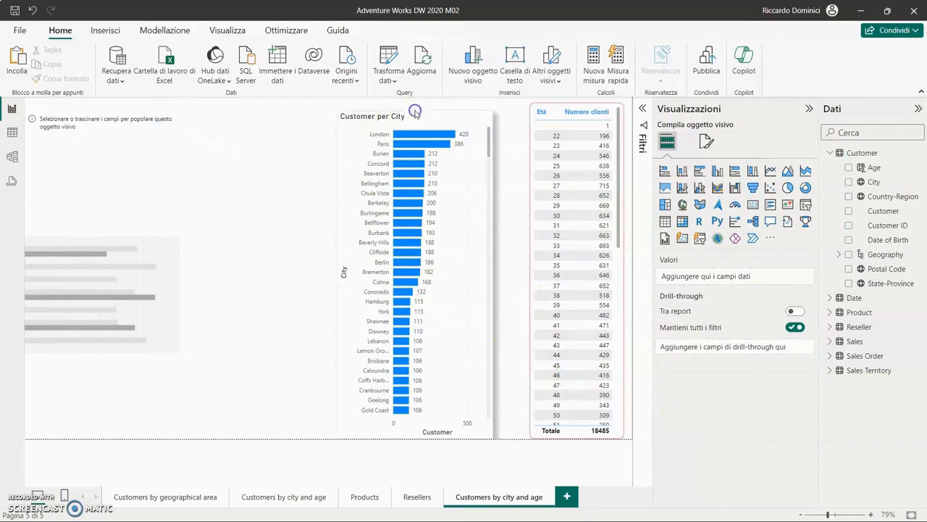
left_click(480, 114)
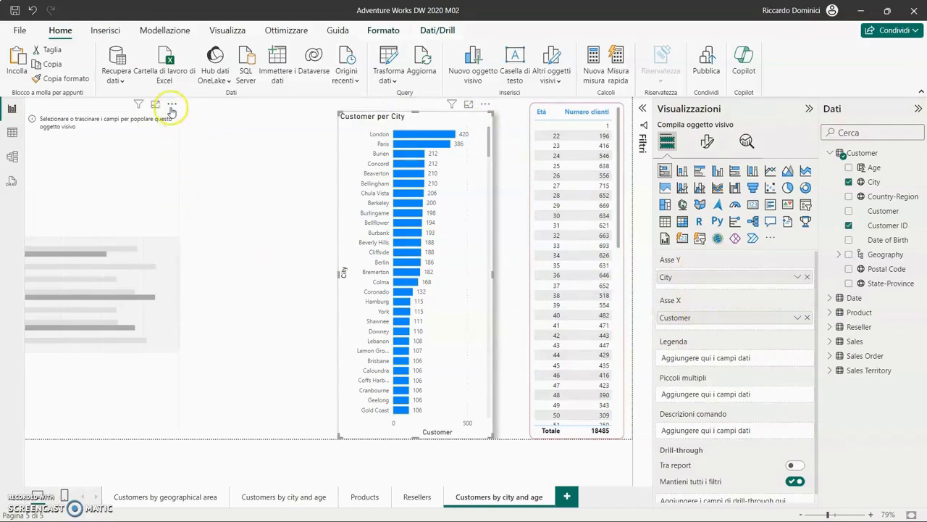
left_click(170, 110)
left_click(130, 119)
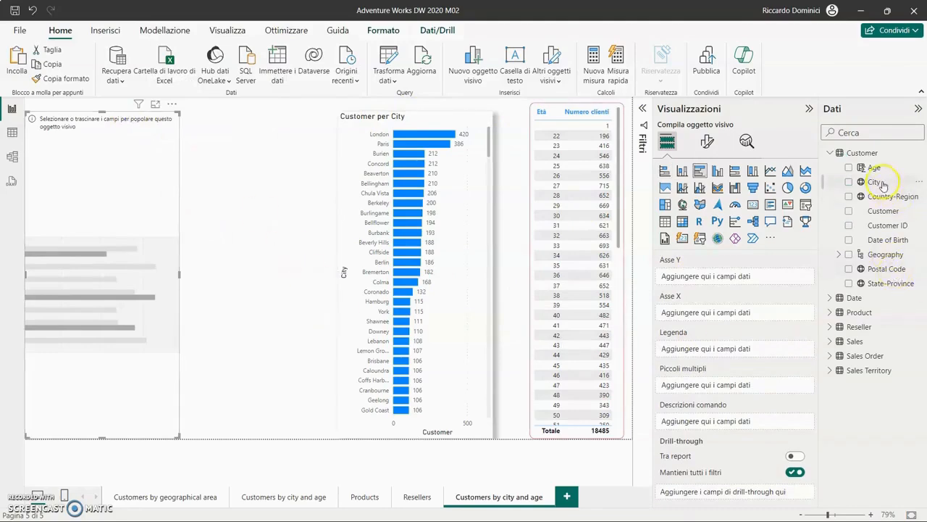
left_click_drag(882, 186, 681, 279)
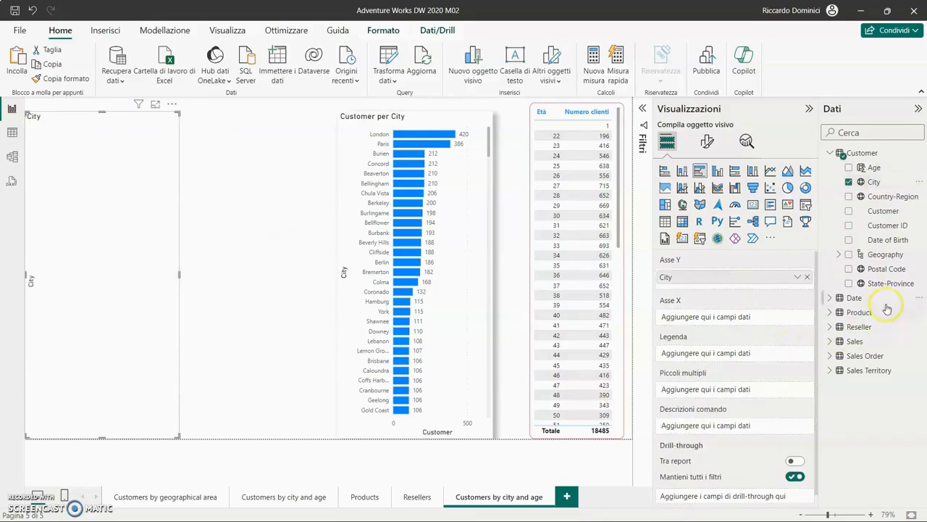
Step: Assign the count of Customer ID to the X axis of the new City bar chart
left_click_drag(889, 213, 737, 322)
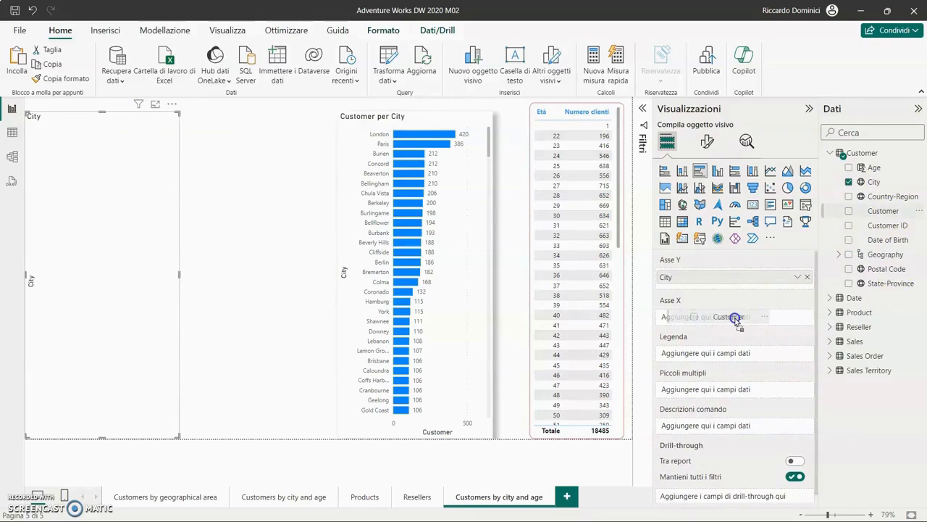
left_click_drag(736, 319, 761, 318)
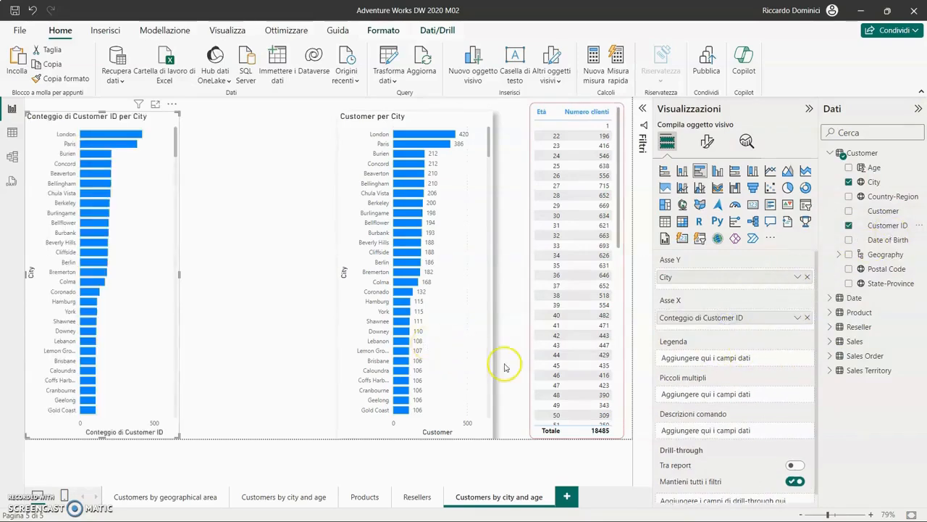
scroll(713, 417, "down", 1)
mouse_move(708, 411)
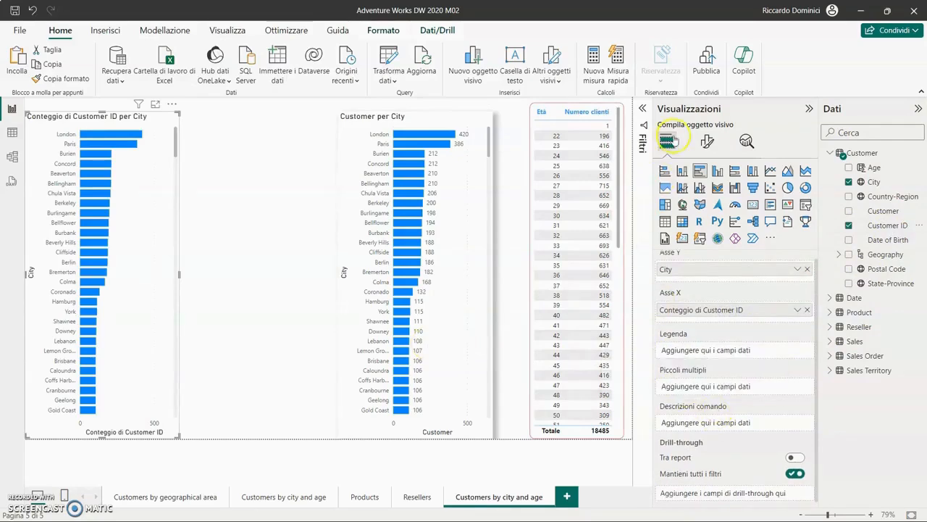
Step: Turn on data labels for the new City bar chart and move it slightly inward from the page's corner
left_click(708, 141)
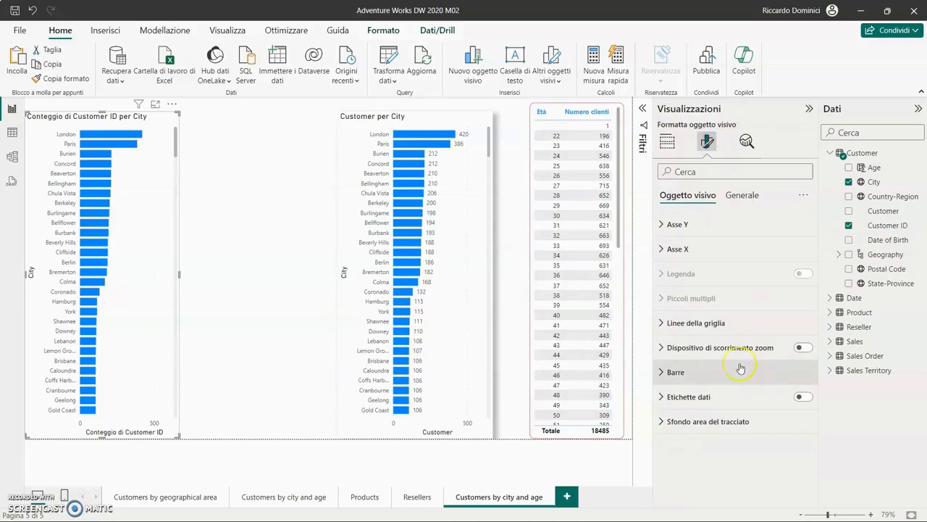
left_click(804, 397)
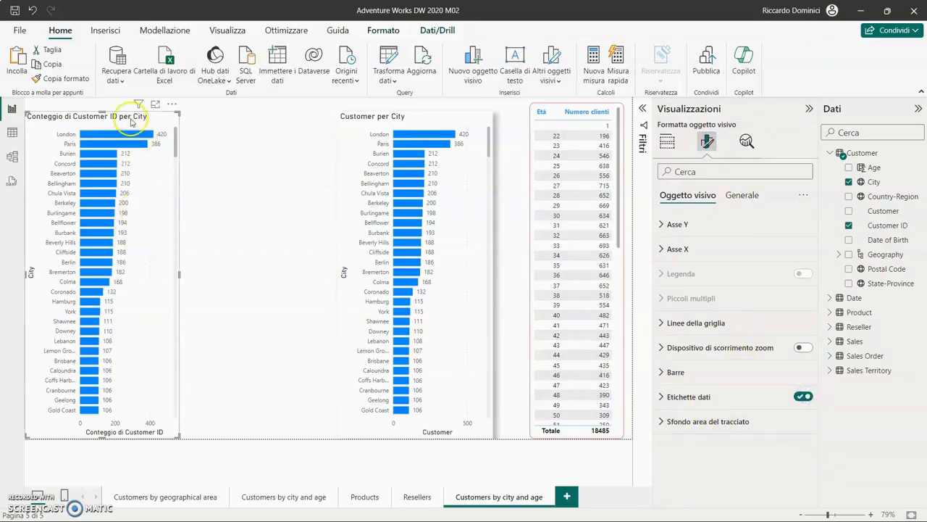
left_click_drag(126, 116, 141, 112)
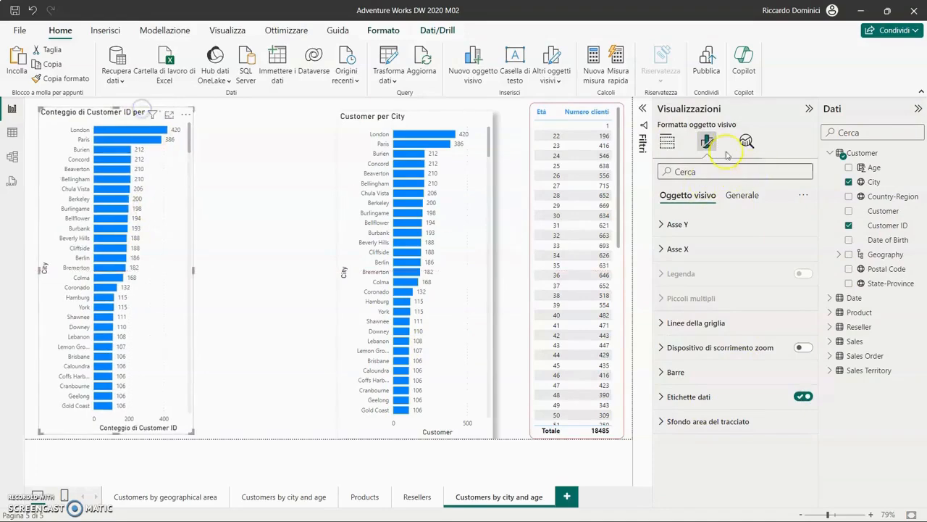
Step: Give the new City chart a dark blue visual border with 30 px rounded corners
left_click(740, 200)
left_click(708, 274)
scroll(746, 406, "down", 1)
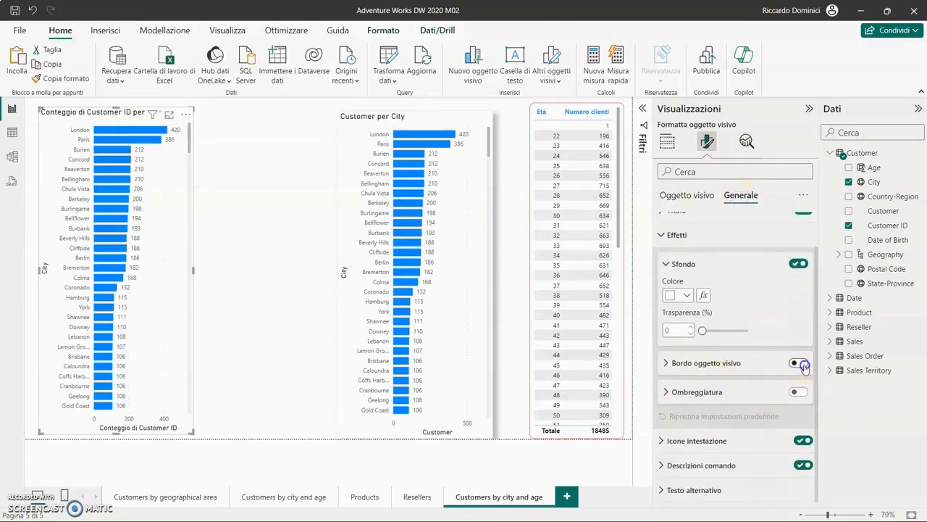
left_click(799, 364)
left_click(720, 363)
scroll(708, 360, "down", 2)
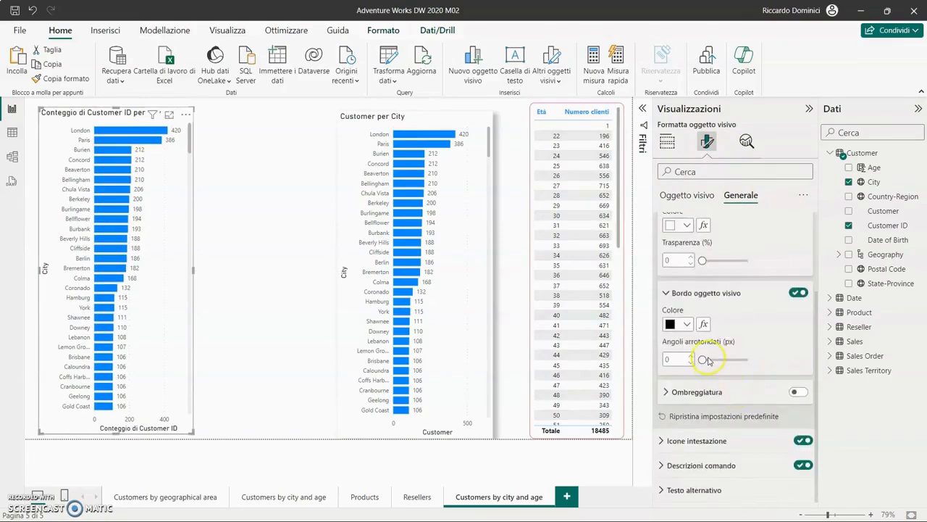
left_click_drag(702, 360, 749, 360)
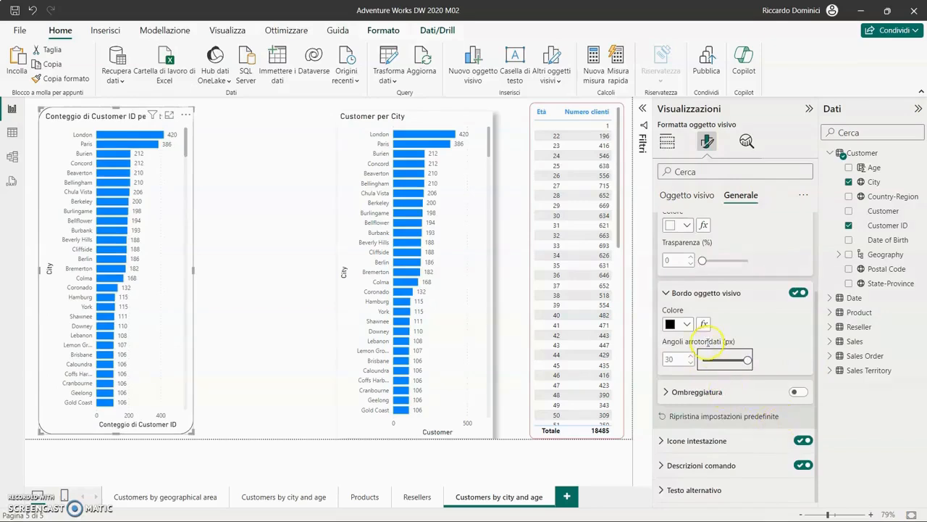
left_click(686, 324)
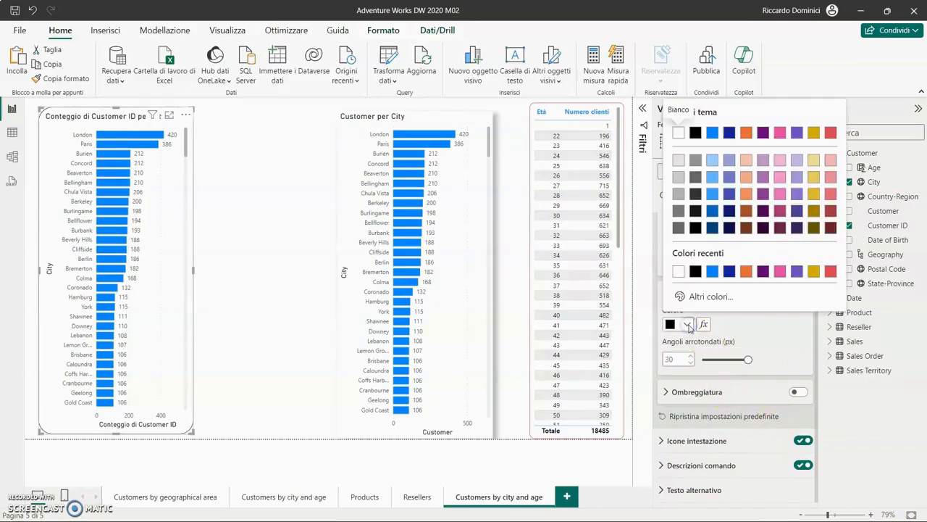
left_click(730, 271)
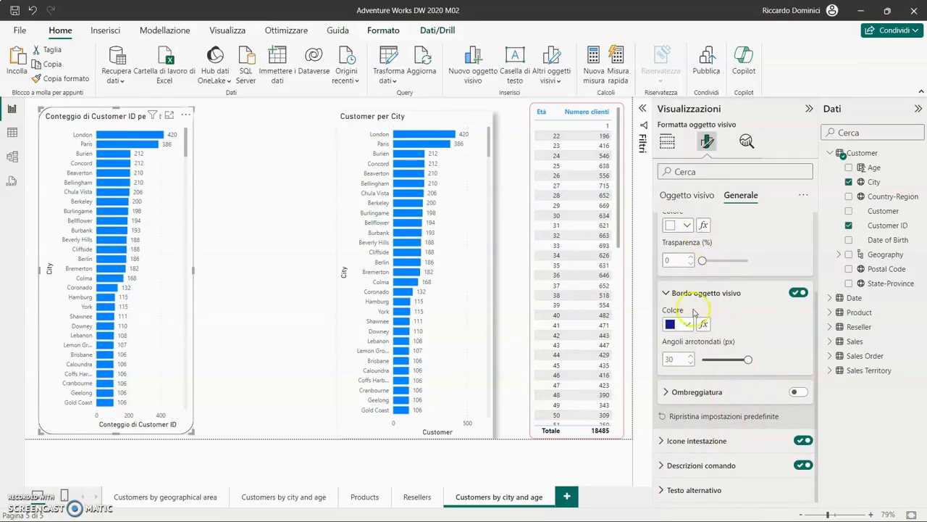
Step: Turn on the shadow effect for the new City chart and set its colour to a dark pink shade
scroll(684, 210, "up", 2)
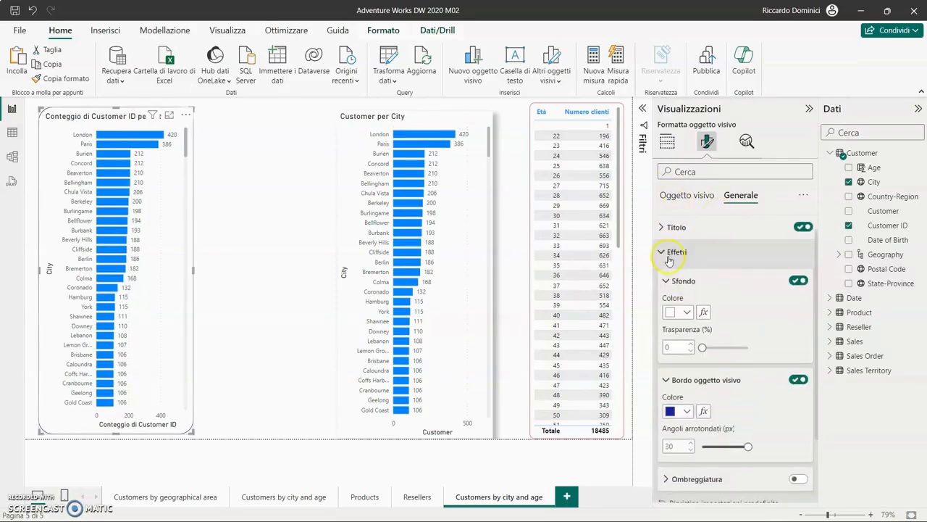
left_click(719, 249)
left_click(694, 276)
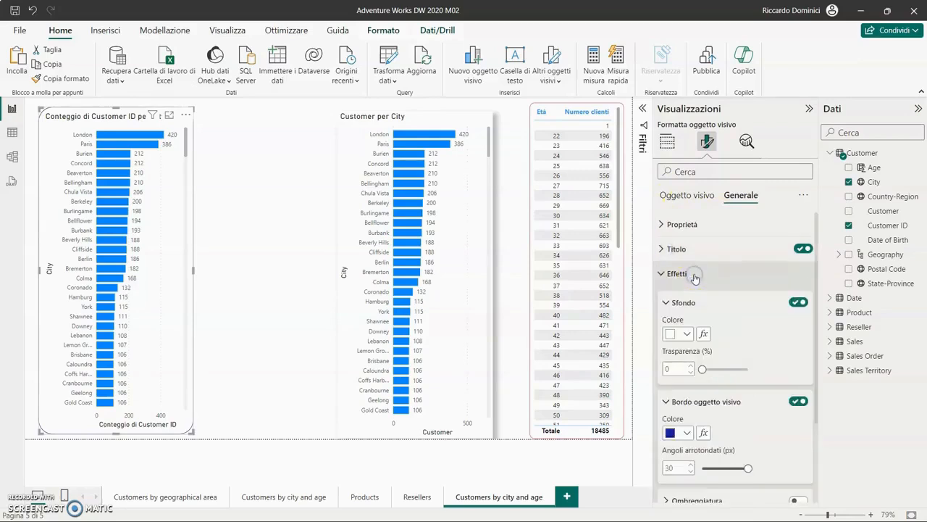
left_click(669, 303)
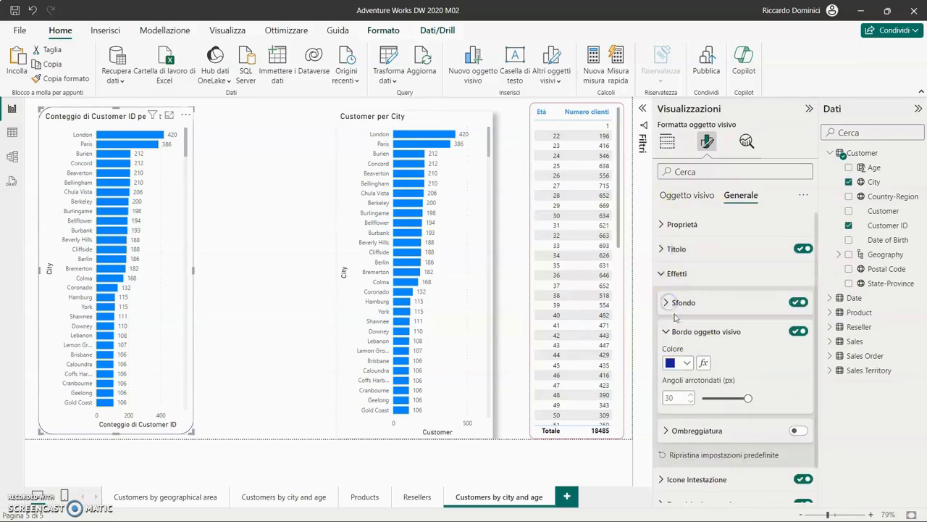
left_click(706, 433)
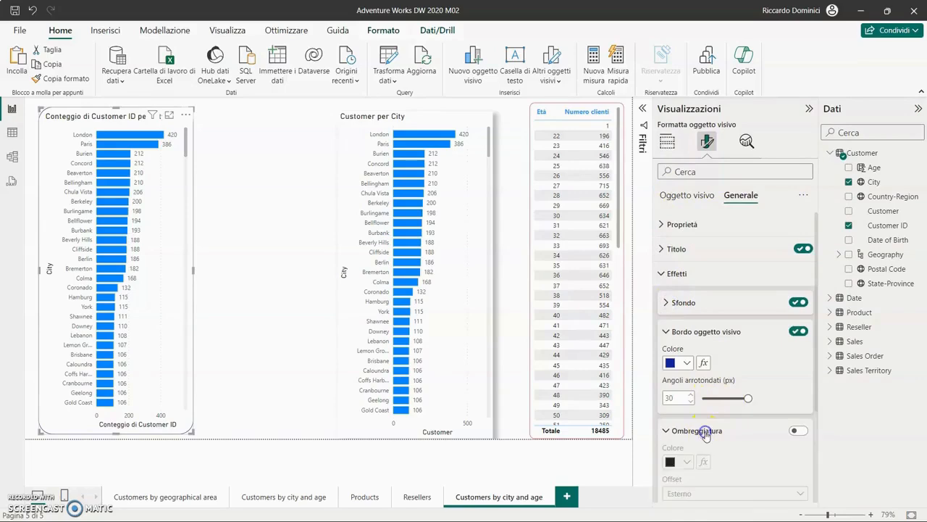
scroll(724, 436, "down", 1)
left_click(799, 388)
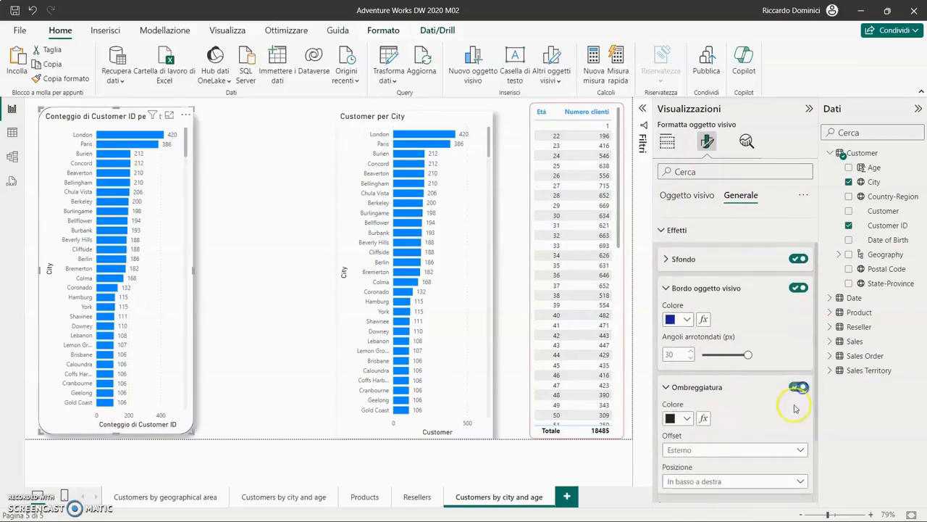
left_click(688, 417)
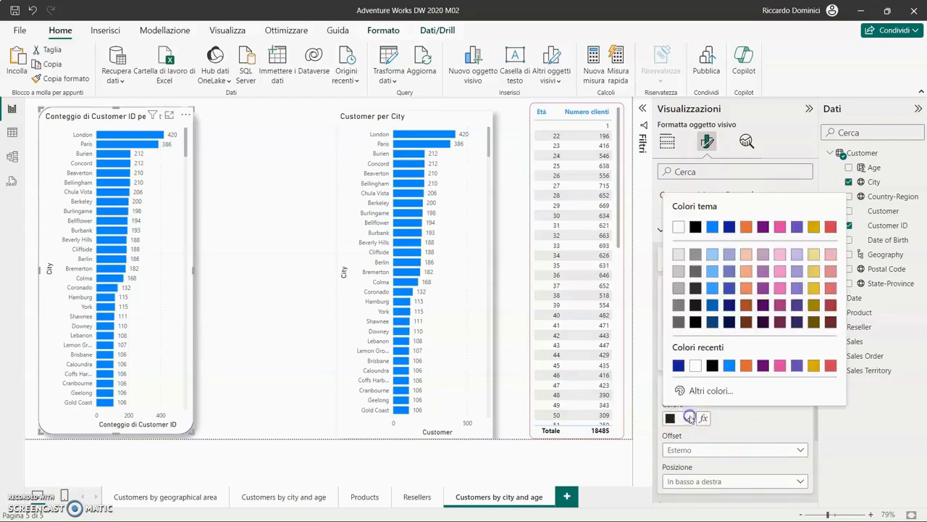
left_click(779, 304)
left_click(235, 175)
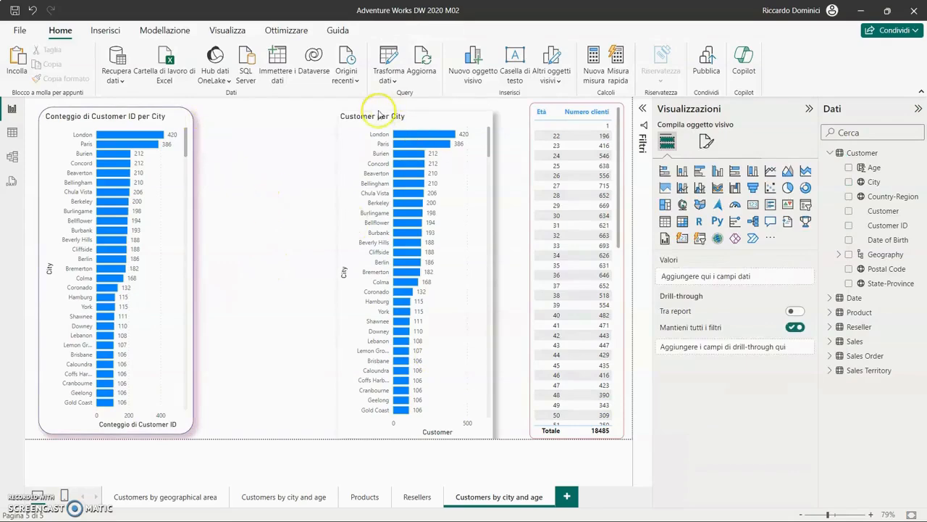
left_click(448, 157)
key("Delete")
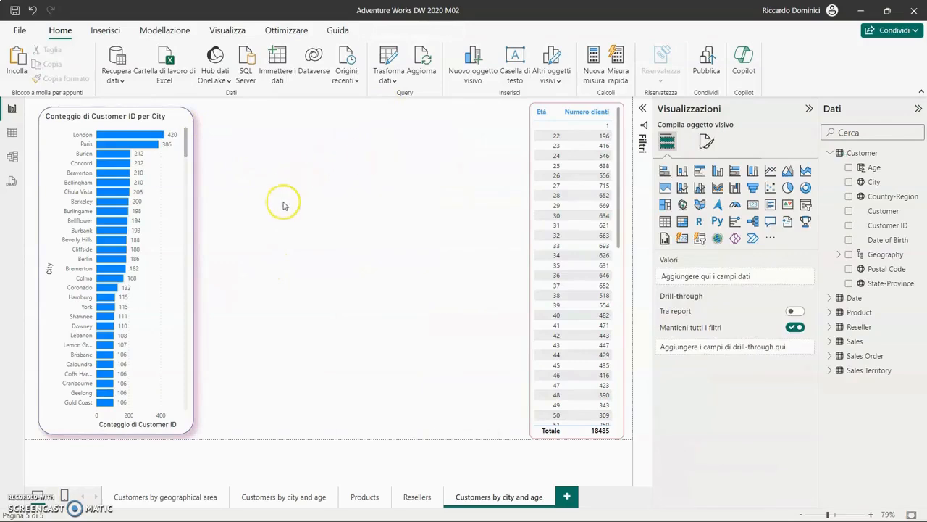
key("ctrl+z")
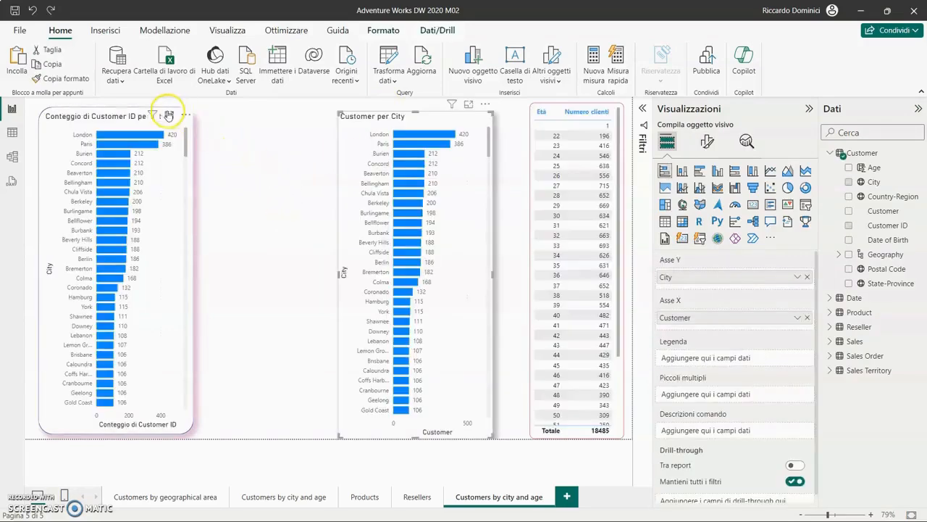
Step: Overlay the new City chart on the copied Customer per City chart to compare their sizes, and return it to the page's left edge
left_click(114, 107)
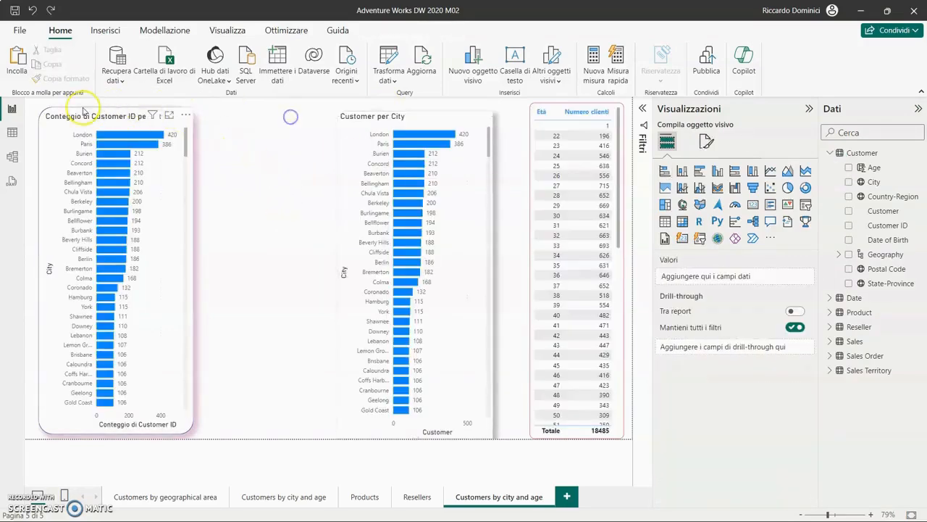
left_click_drag(191, 114, 356, 115)
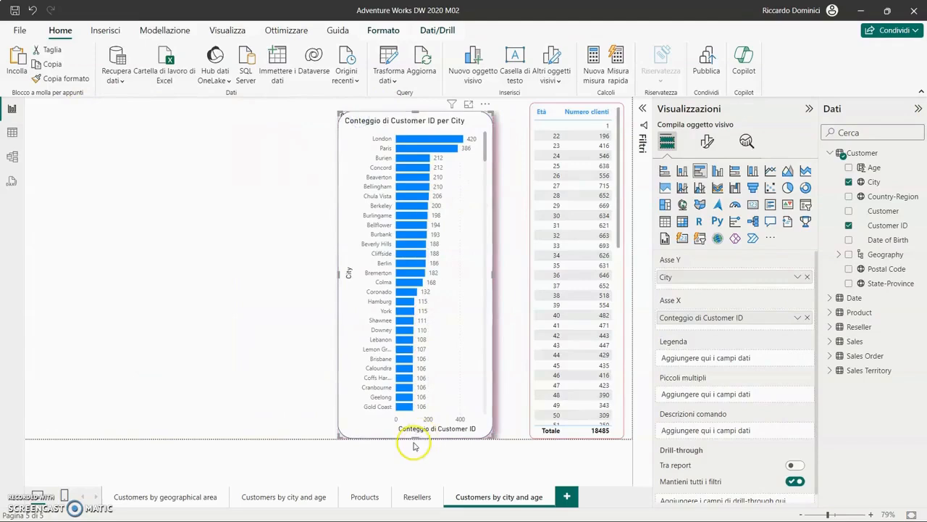
mouse_move(413, 438)
left_mouse_down()
mouse_move(409, 418)
mouse_move(413, 435)
left_mouse_up()
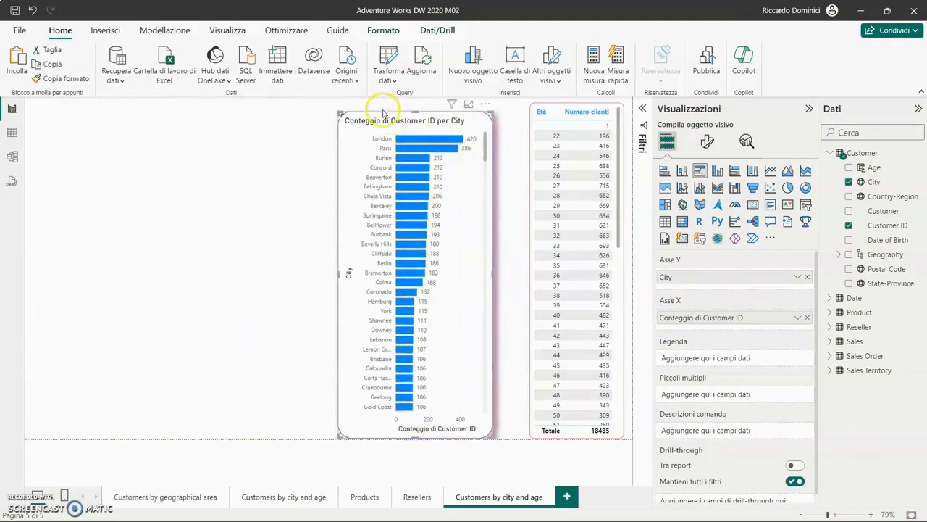
left_click_drag(348, 118, 78, 110)
Step: Delete the copied Customer per City chart from the new page
left_click(349, 111)
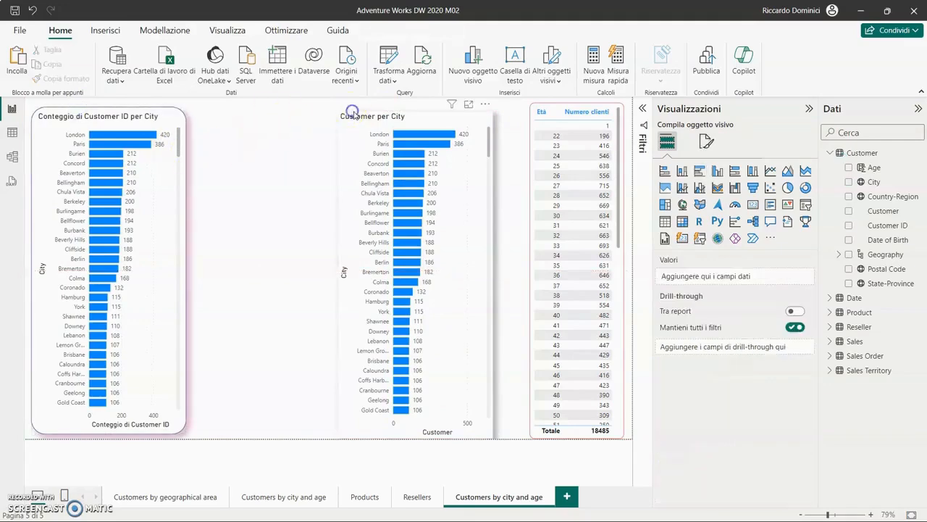
left_click(354, 114)
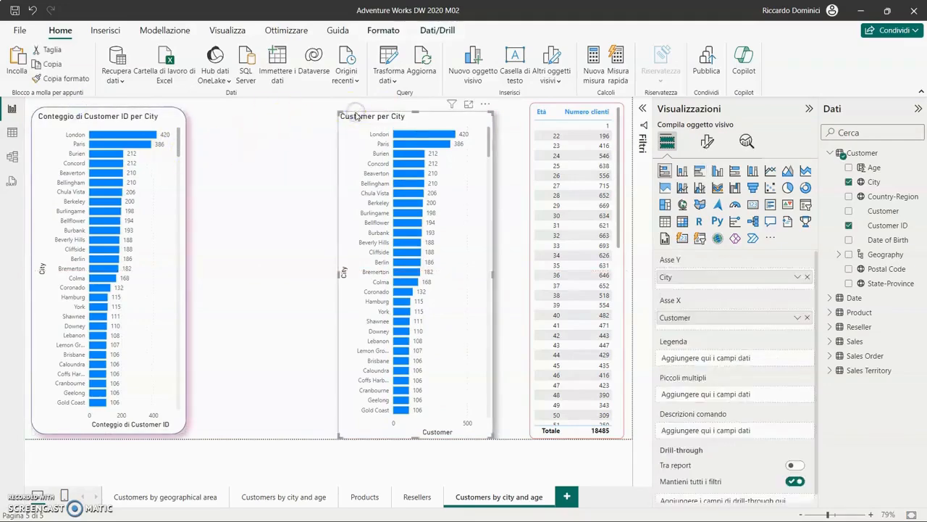
key("Delete")
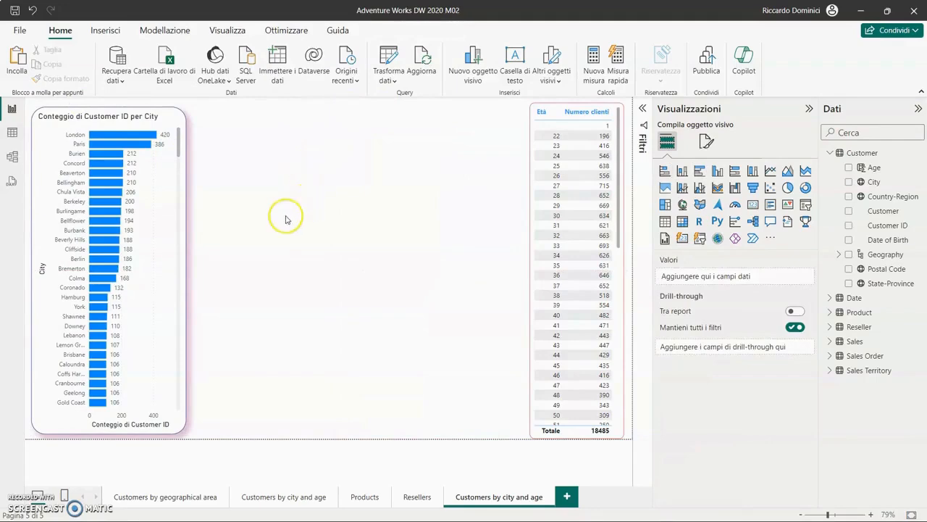
Step: Copy the Customer per State-Province chart from the original "Customers by city and age" page and paste it beside the new City chart
left_click(299, 498)
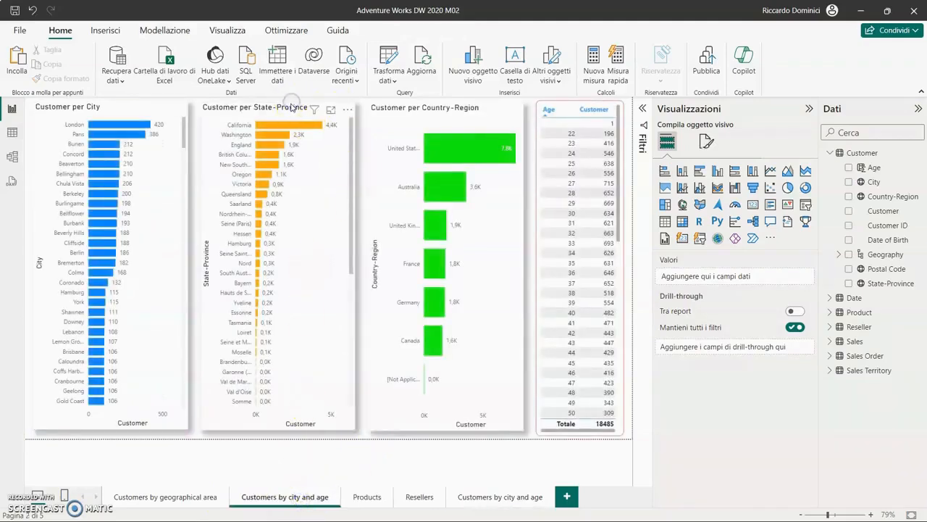
left_click(292, 107)
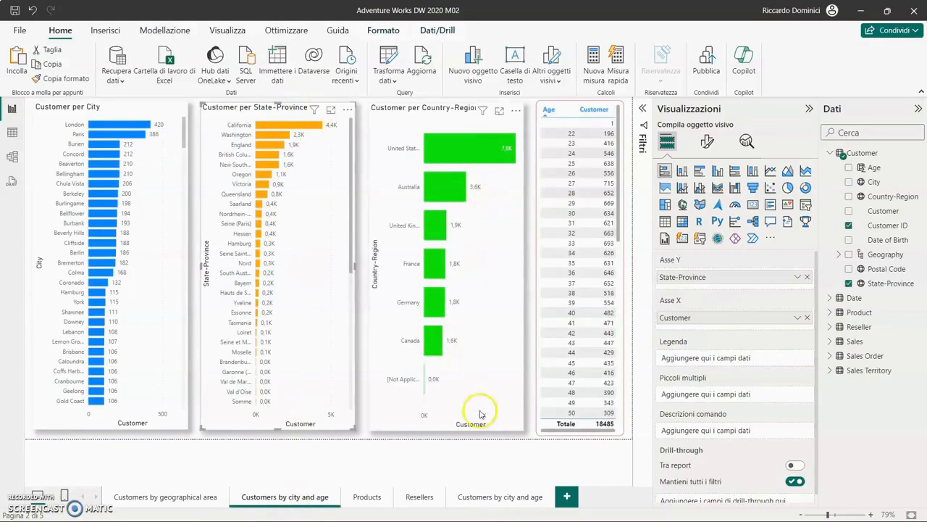
left_click(496, 497)
key("ctrl+v")
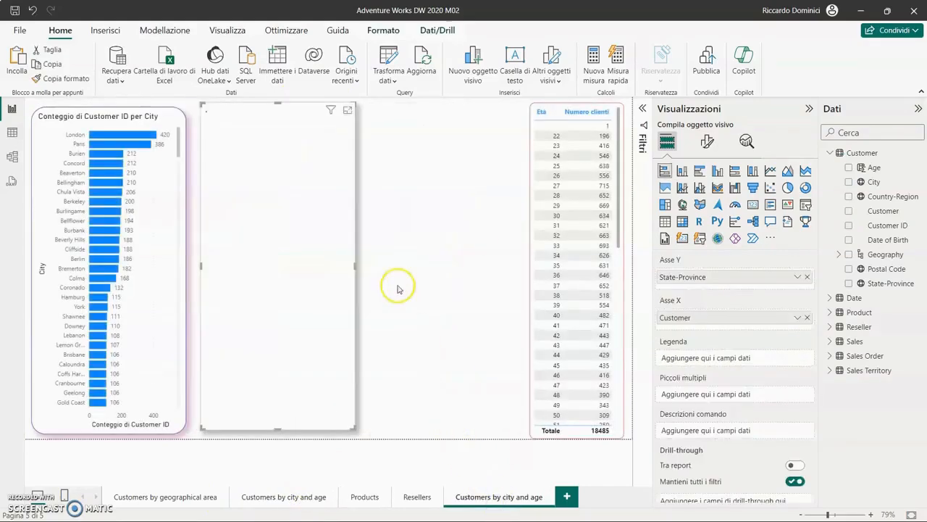
Step: Insert a clustered bar chart beside the copied State-Province chart, with State-Province on the Y axis and the count of Customer on the X axis
left_click(480, 214)
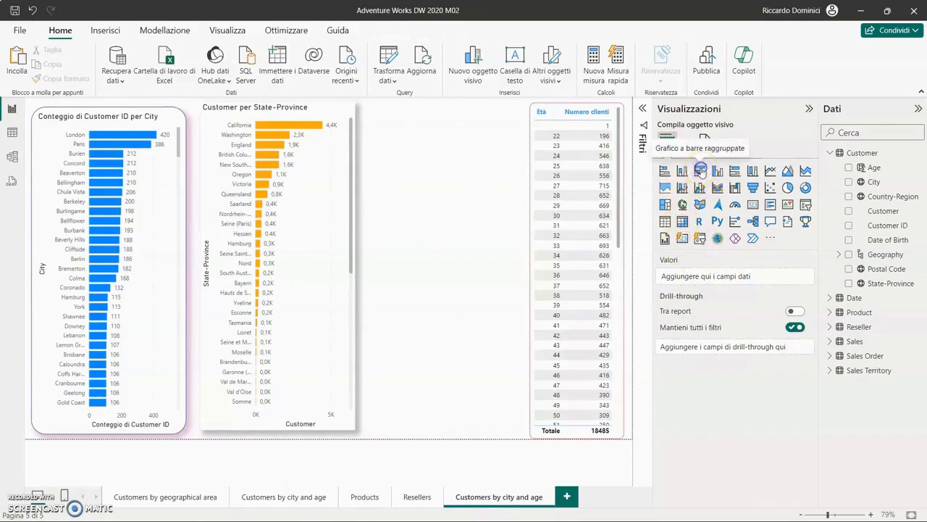
left_click(700, 171)
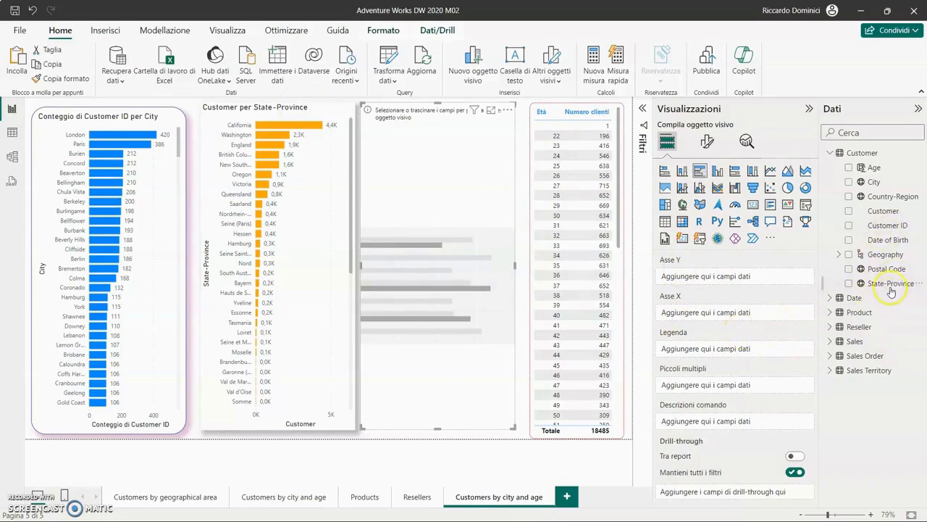
left_click_drag(891, 291, 743, 276)
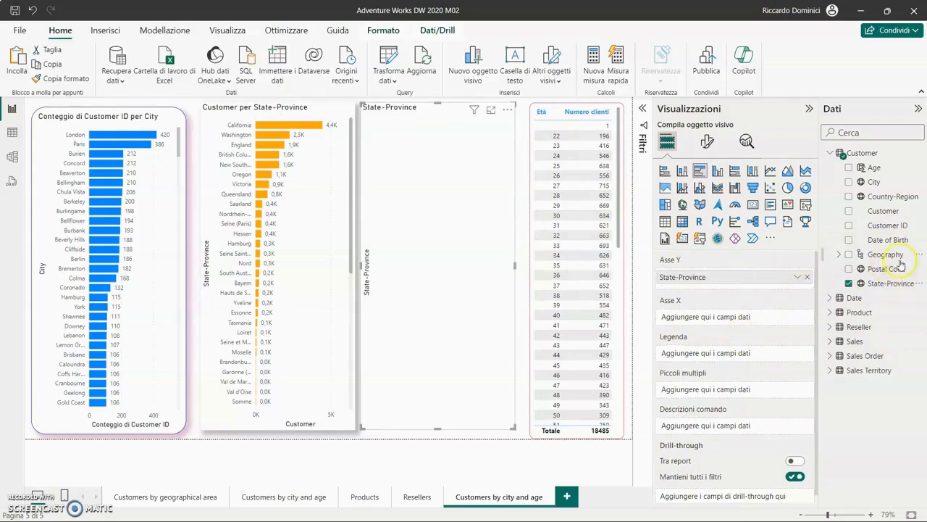
left_click_drag(887, 212, 730, 319)
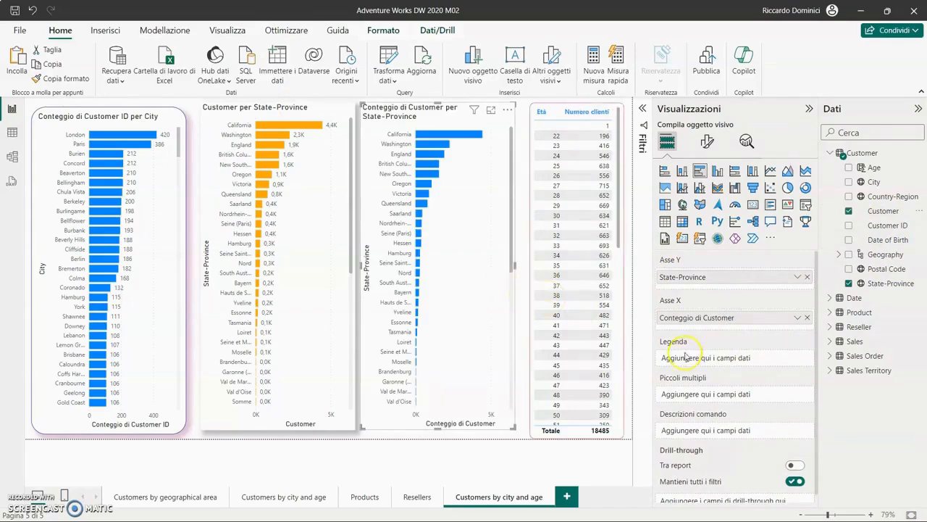
scroll(728, 421, "down", 1)
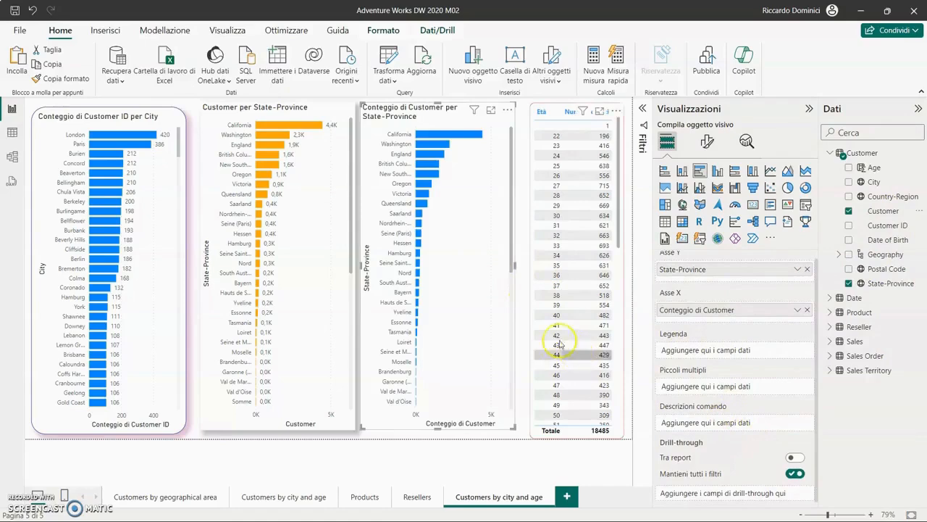
Step: Turn on data labels for the new State-Province chart and colour all its bars orange
left_click(707, 143)
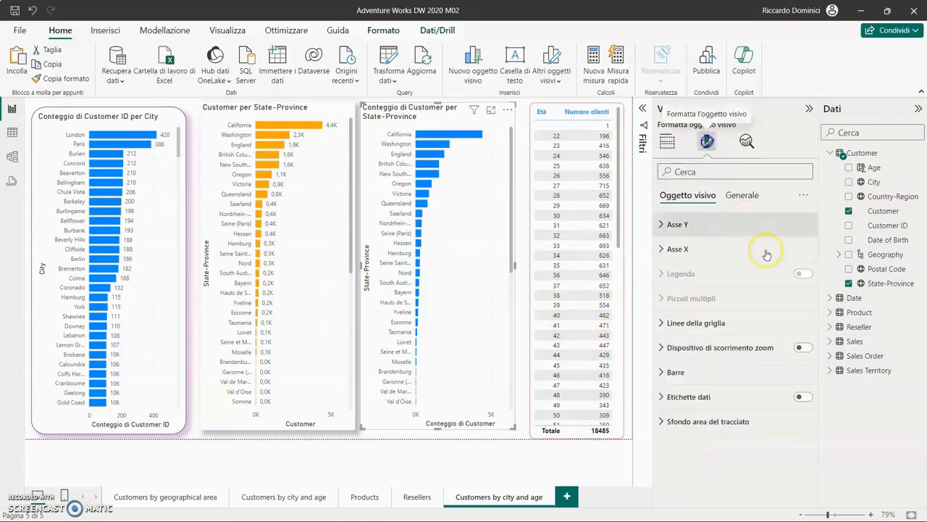
left_click(805, 397)
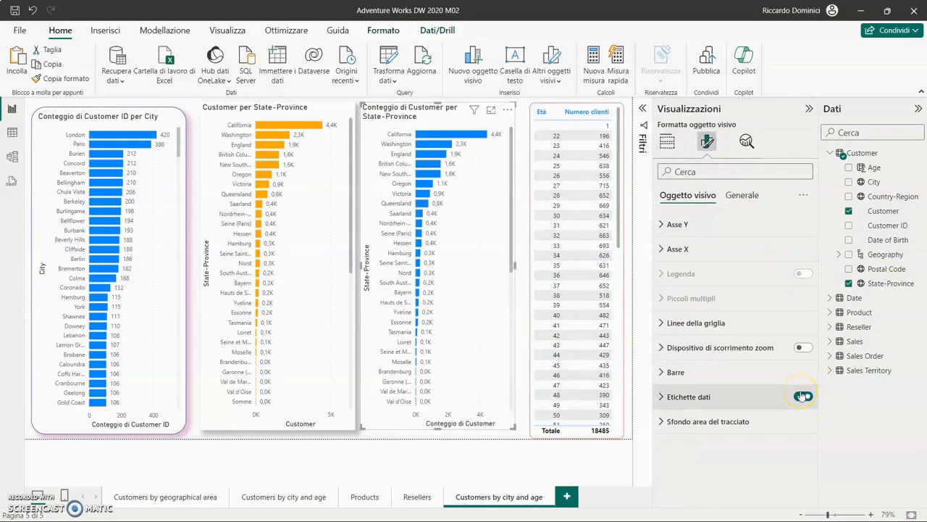
left_click(698, 232)
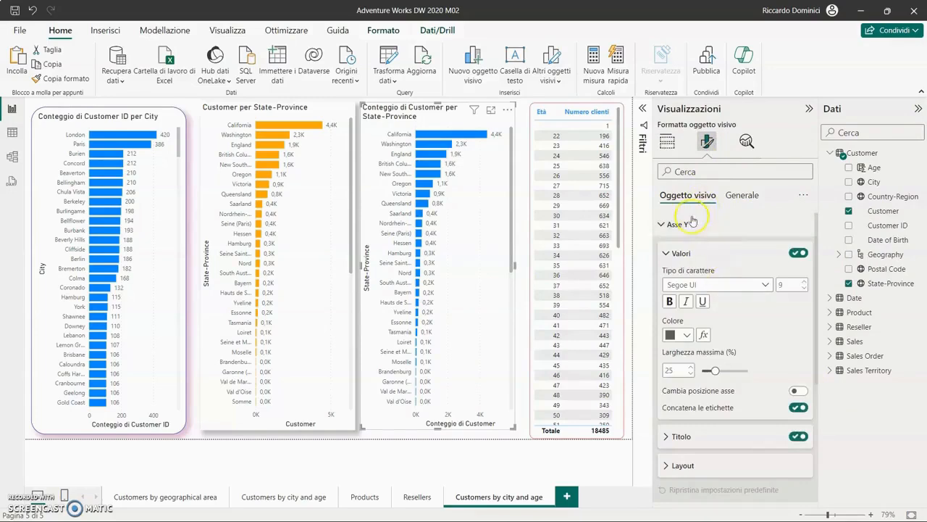
left_click(694, 226)
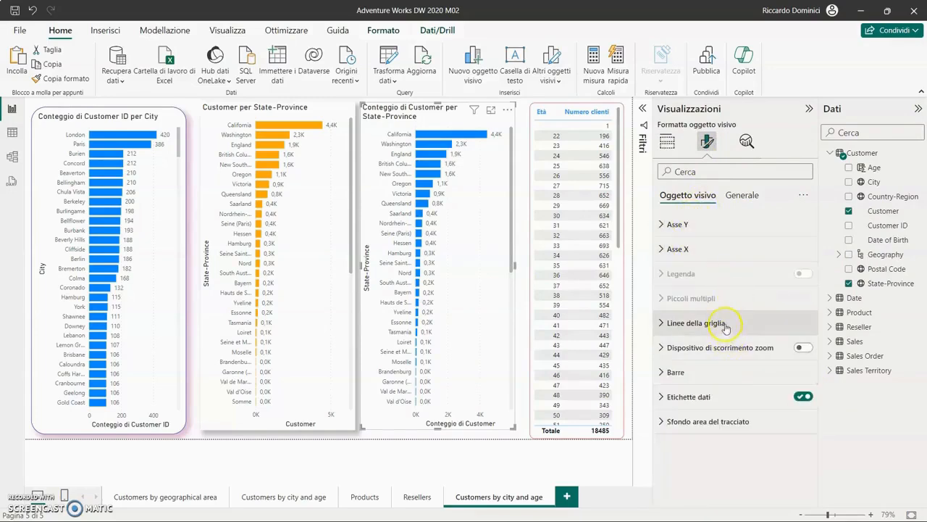
left_click(717, 370)
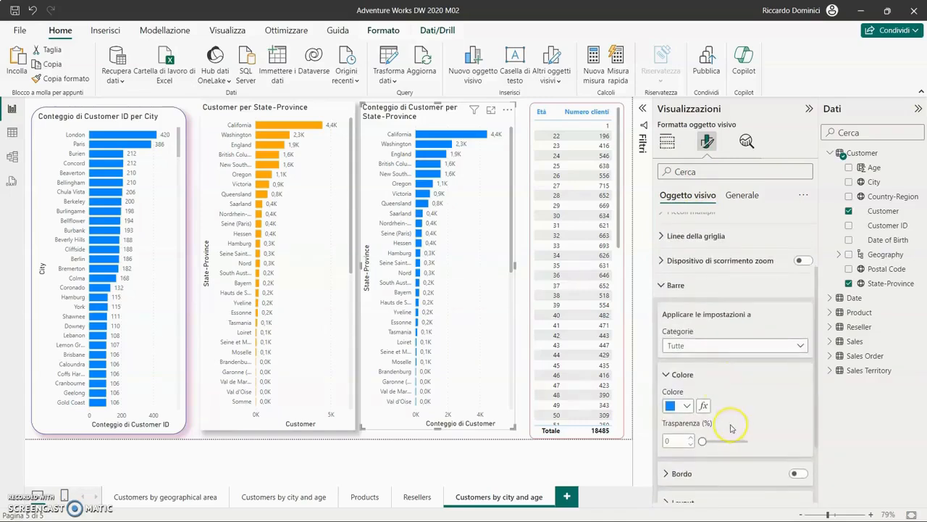
left_click(687, 406)
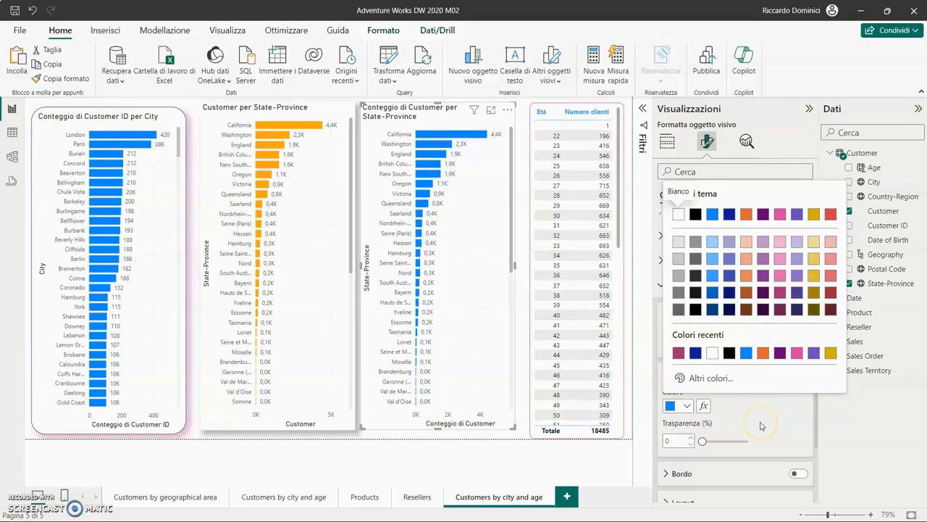
left_click(763, 352)
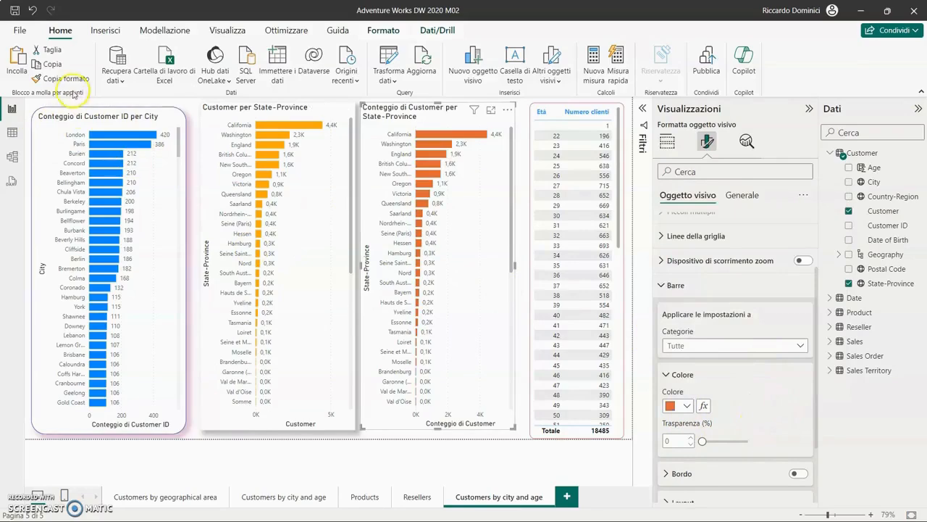
Step: Change the title text of the City chart to "Clienti per città"
left_click(123, 115)
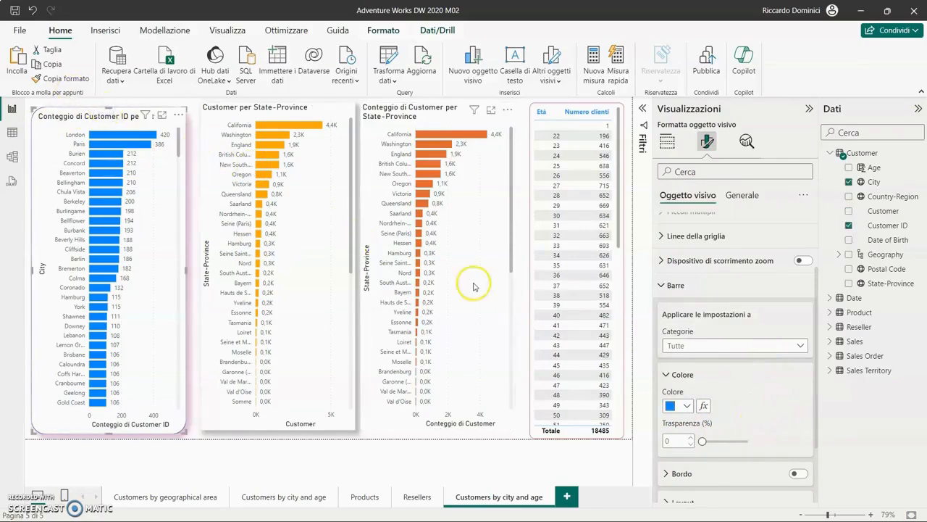
left_click(740, 197)
left_click(730, 249)
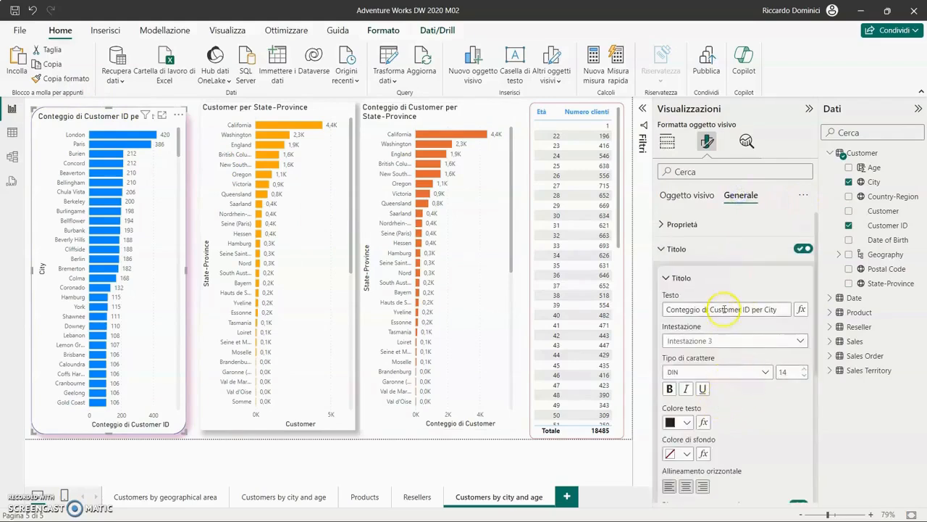
left_click_drag(779, 309, 673, 309)
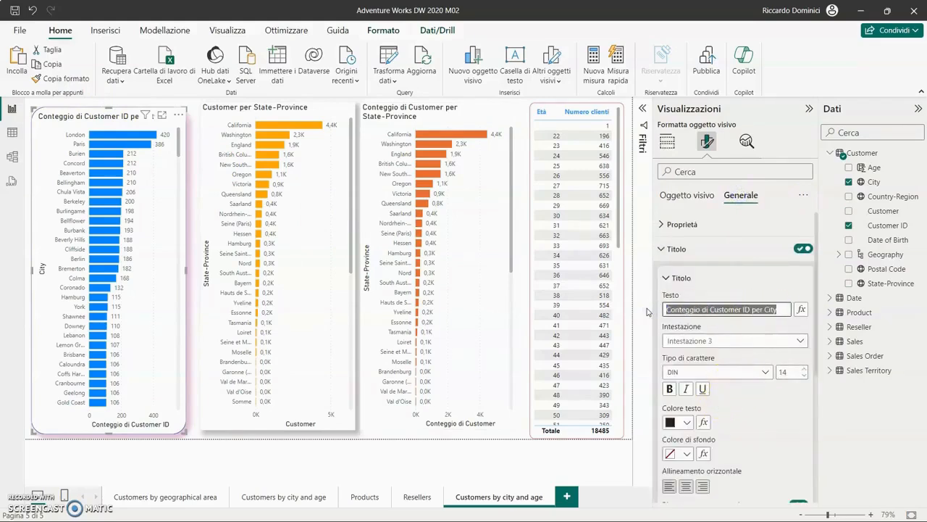
type("Clienti per città")
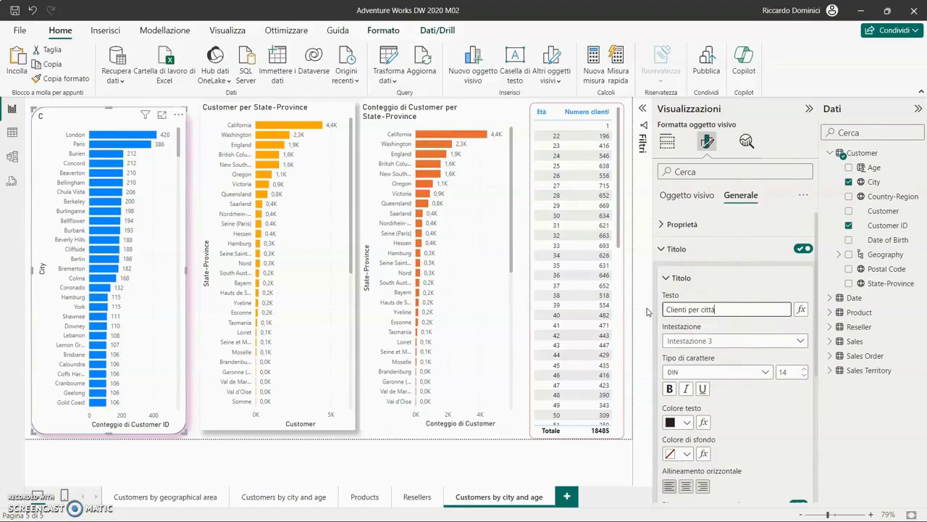
Step: Change the title text of the new State-Province chart to "Clienti per stato"
left_click(439, 104)
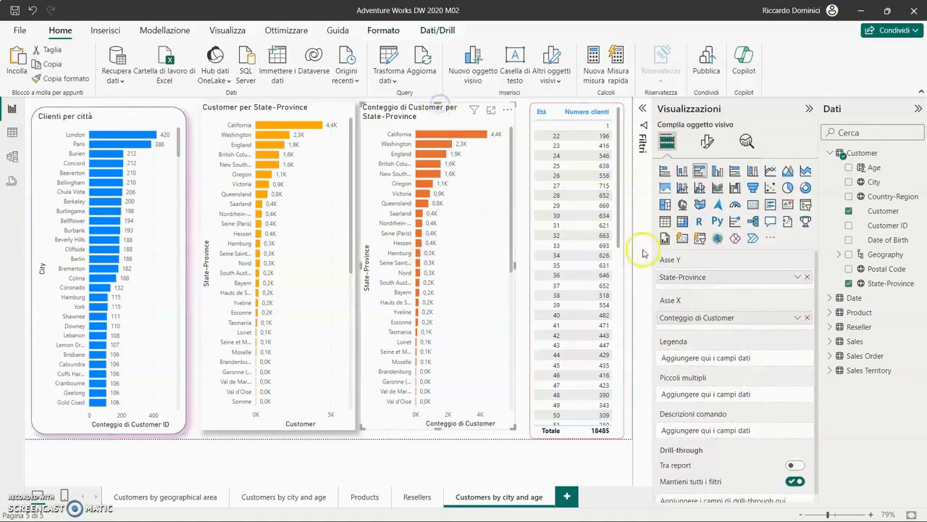
left_click(706, 142)
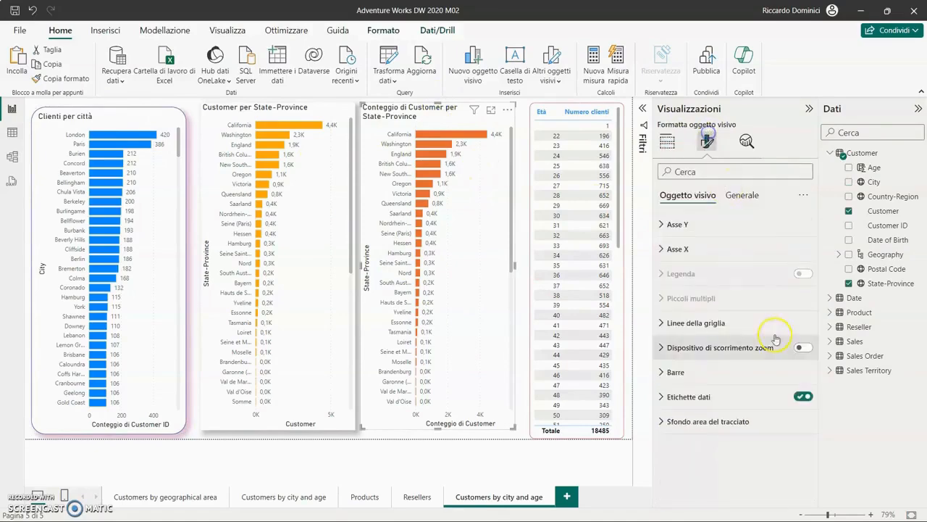
left_click(739, 195)
left_click(726, 248)
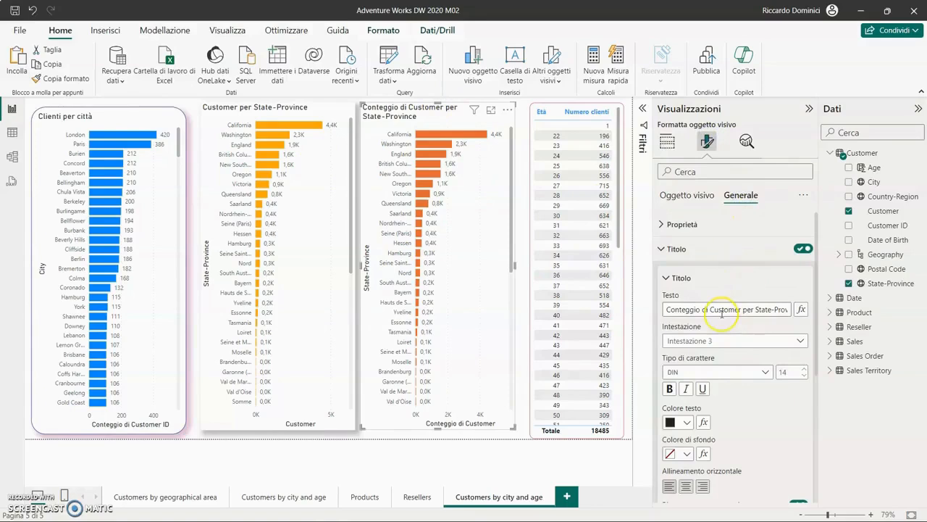
left_click_drag(667, 310, 851, 313)
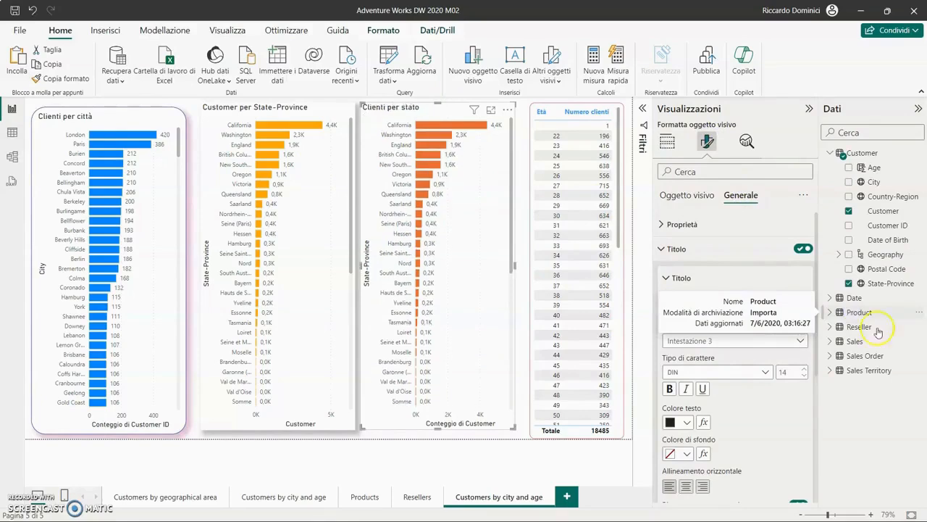
Step: Delete the copied Customer per State-Province chart and move the "Clienti per stato" chart into its place beside the City chart
left_click(293, 101)
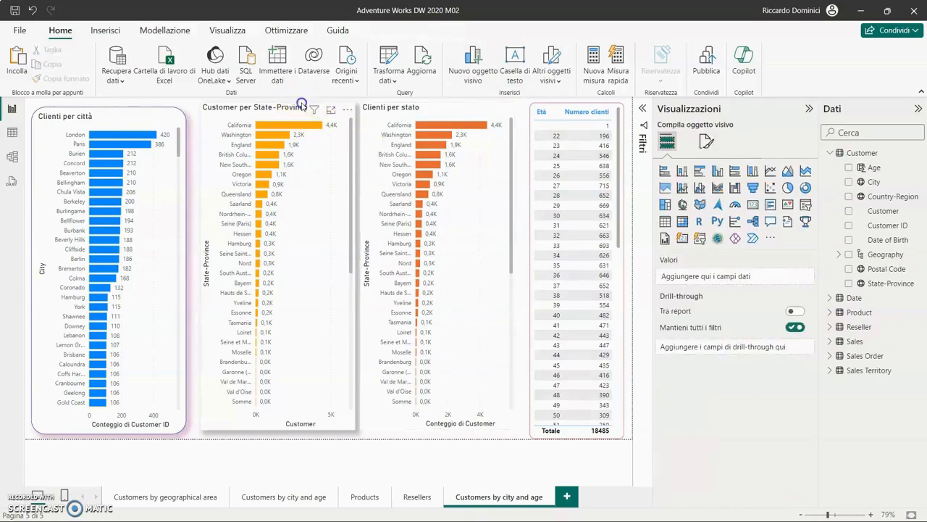
left_click(301, 104)
key("Delete")
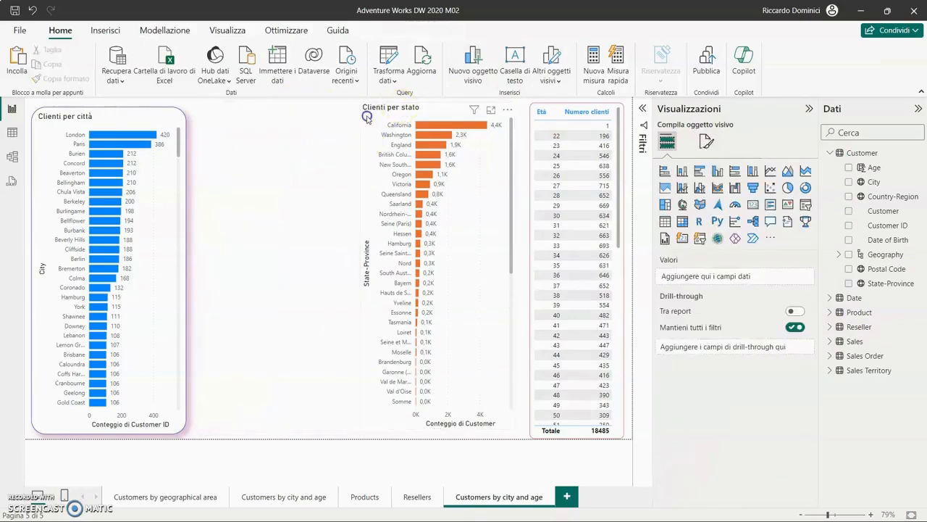
left_click_drag(367, 117, 217, 129)
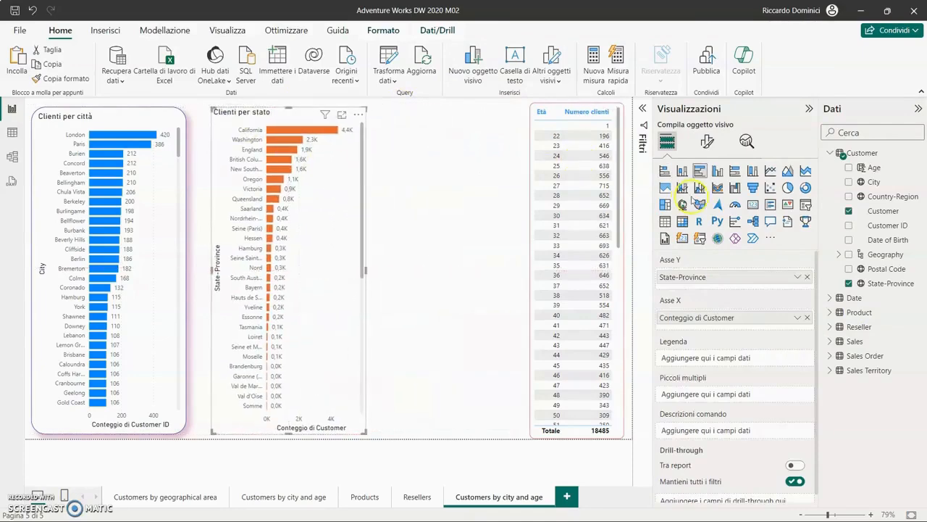
Step: Add a dark blue visual border with 30 px rounded corners to the "Clienti per stato" chart
left_click(708, 142)
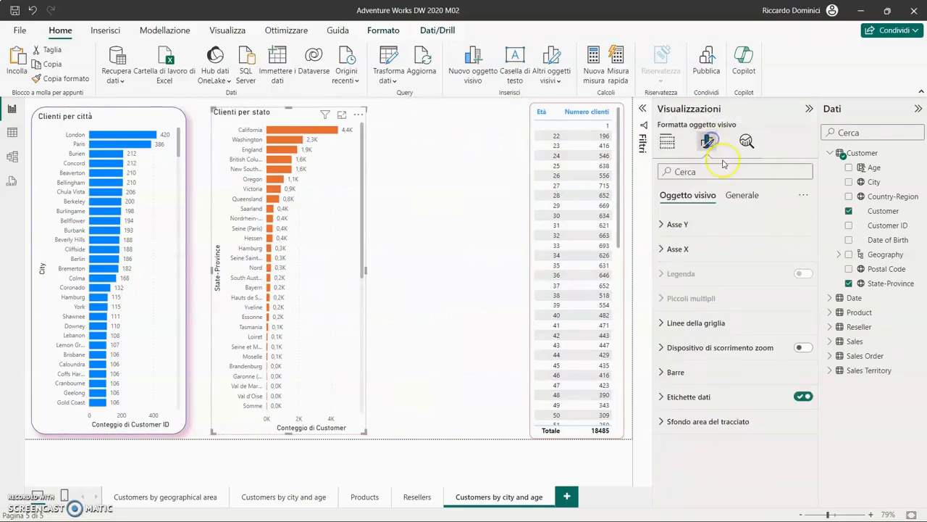
left_click(754, 200)
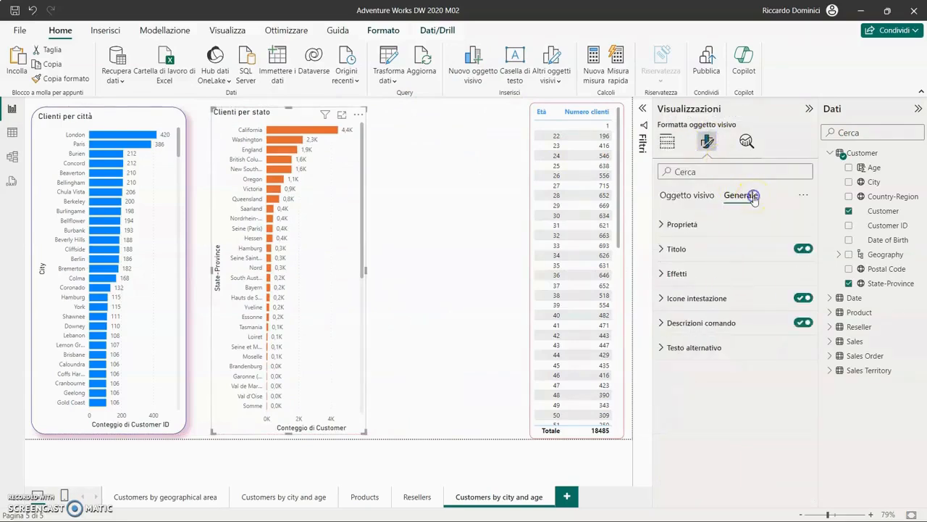
left_click(740, 275)
scroll(770, 353, "down", 1)
scroll(768, 377, "down", 1)
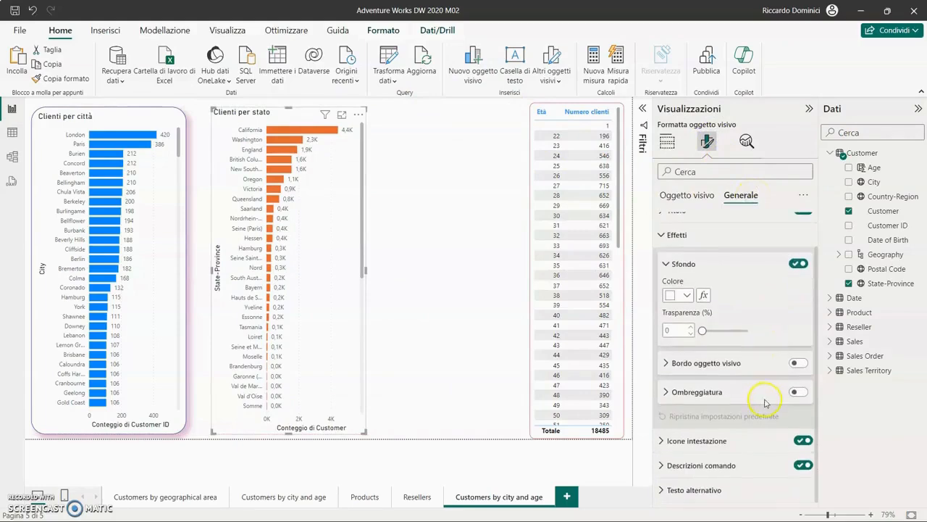
left_click(732, 368)
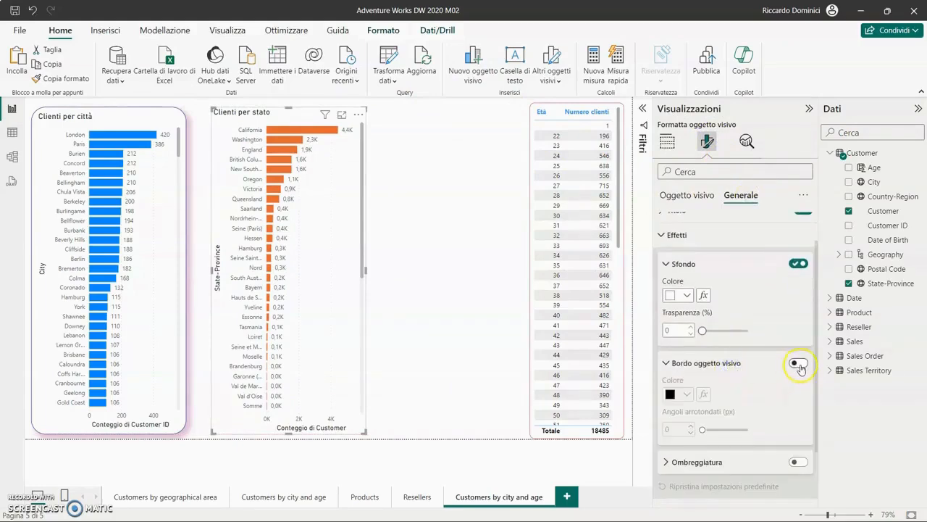
left_click(797, 363)
left_click_drag(704, 430, 784, 432)
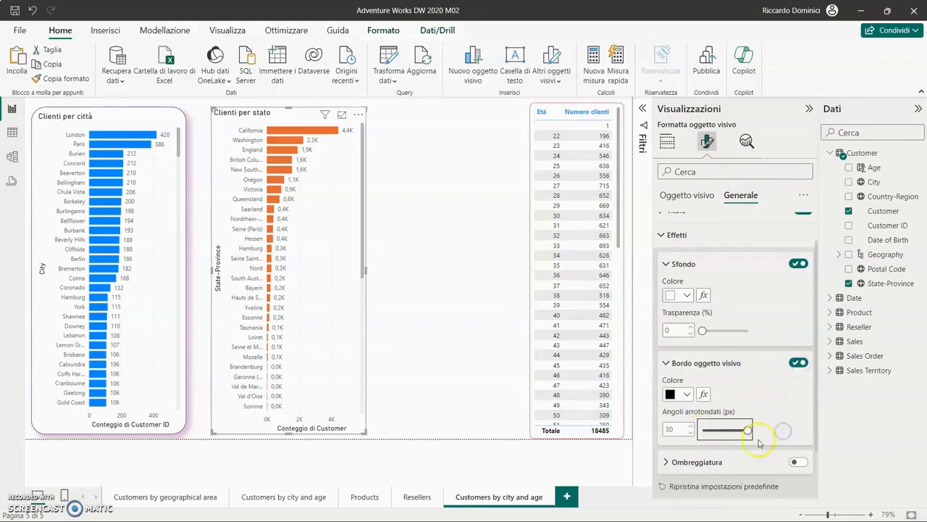
left_click(679, 394)
left_click(730, 281)
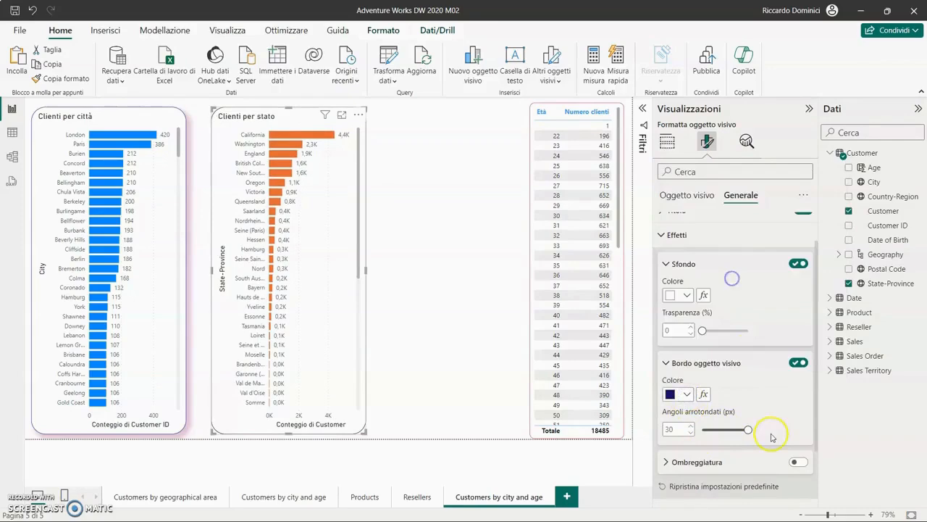
Step: Enable the shadow on the "Clienti per stato" chart, set its colour to the recent dark pink, and deselect the chart
scroll(770, 421, "down", 2)
left_click(730, 395)
left_click(802, 393)
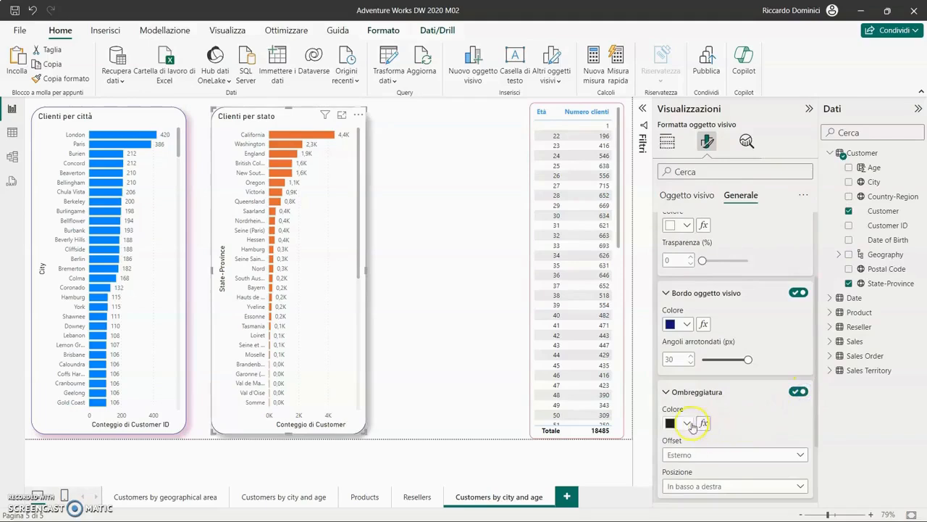
left_click(686, 423)
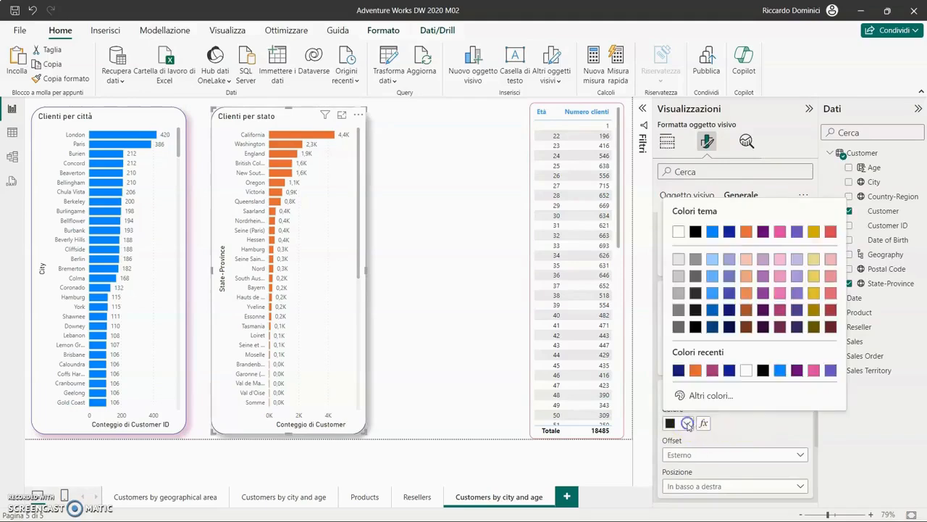
left_click(712, 370)
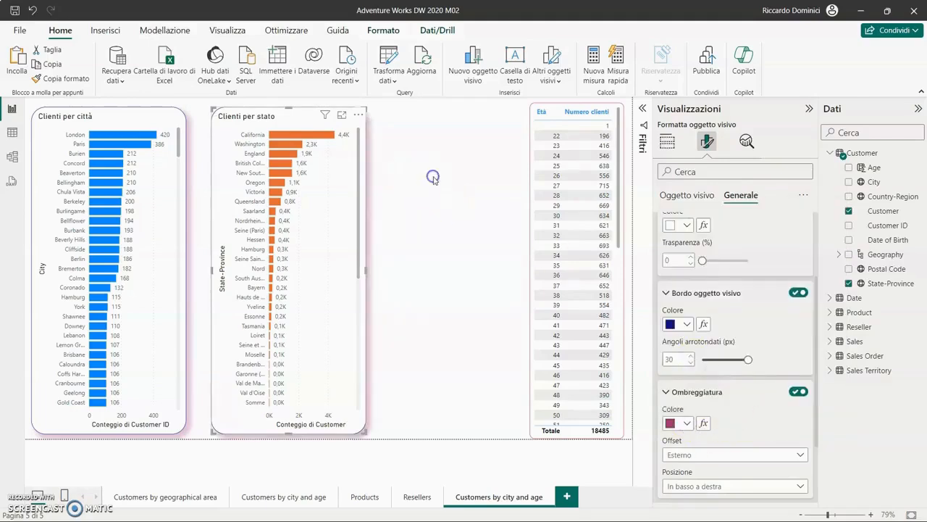
left_click(434, 178)
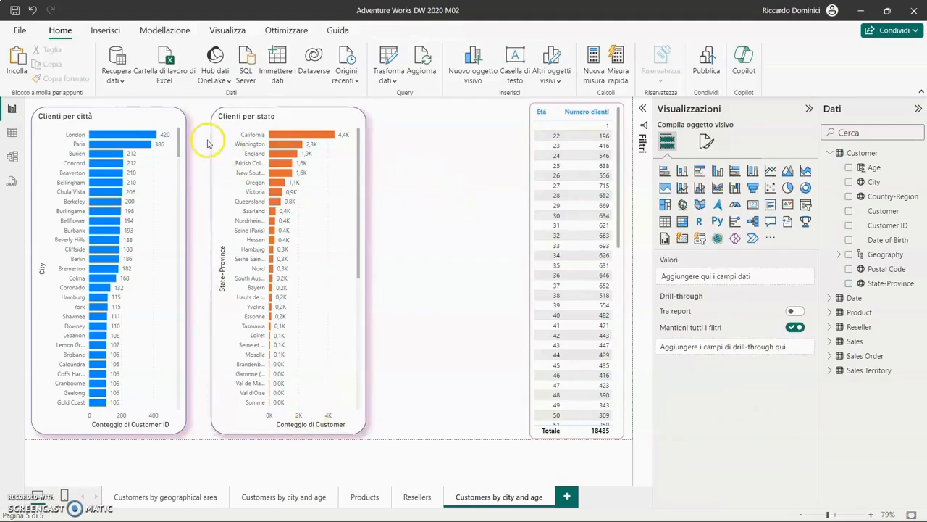
Step: Nudge the "Clienti per stato" chart slightly closer to the "Clienti per città" chart
key("Tab")
key("Tab")
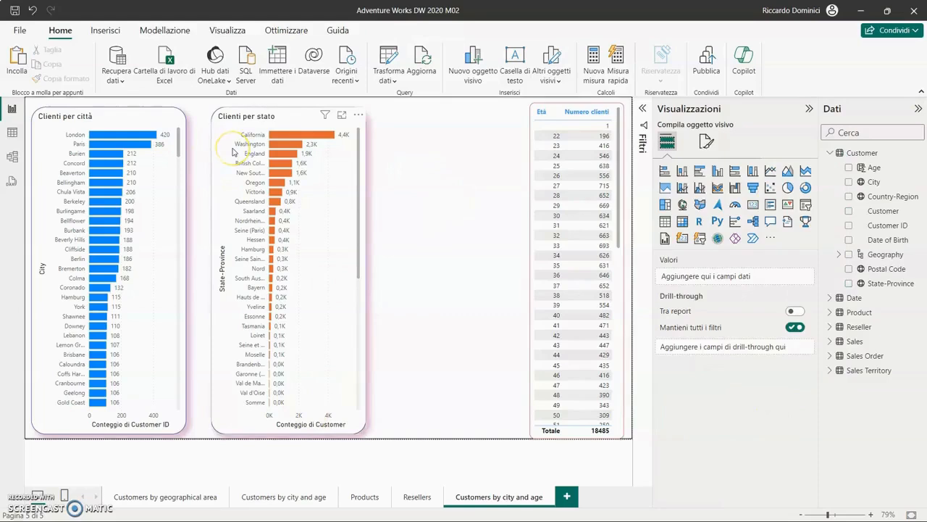
left_click(216, 115)
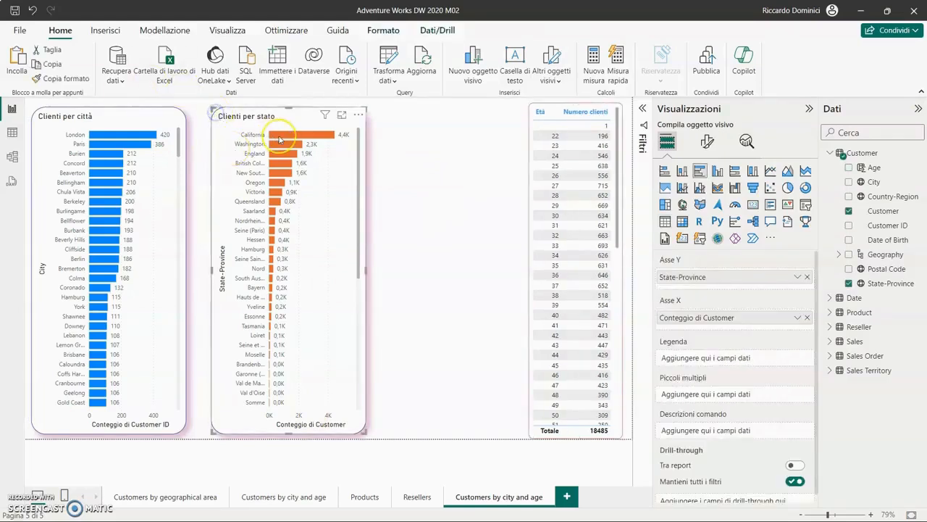
key("Left")
key("Left")
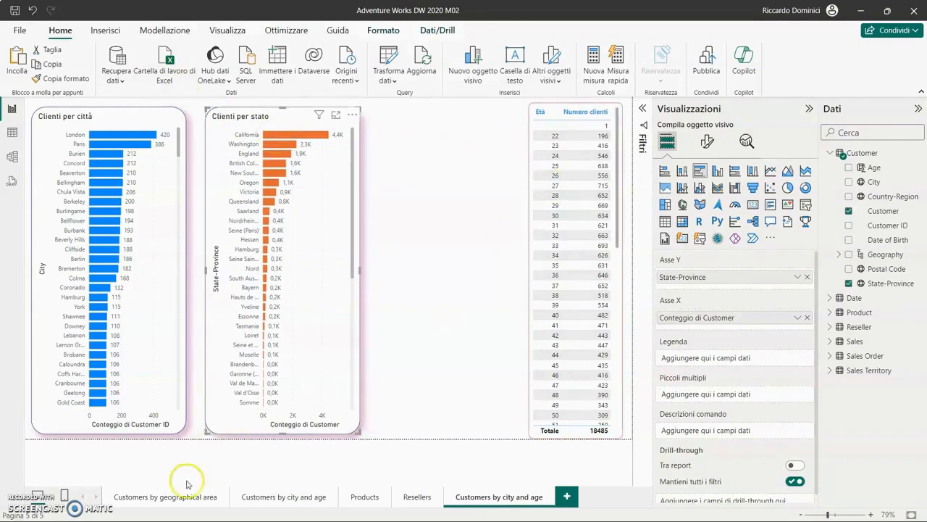
Step: Copy the Customer per Country-Region chart from the original "Customers by city and age" page, paste it on the new page and place it over "Clienti per stato"
left_click(297, 496)
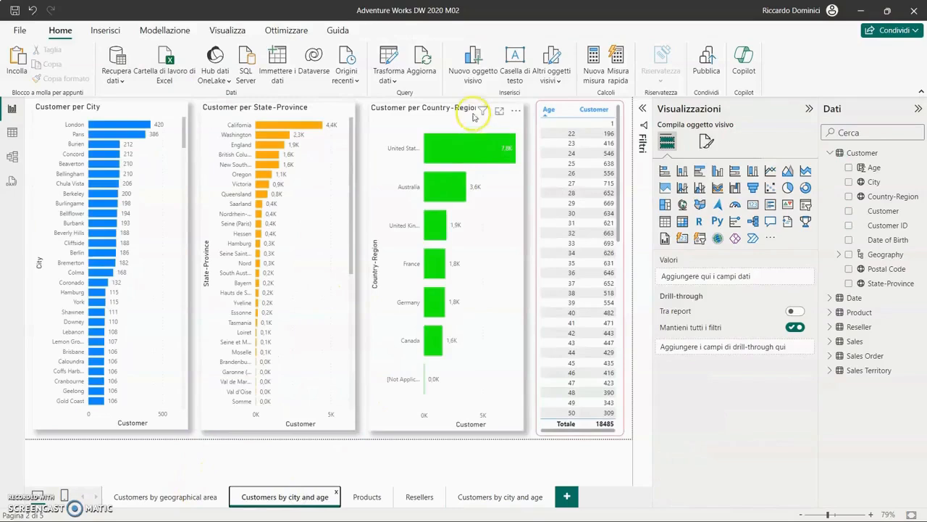
left_click(462, 105)
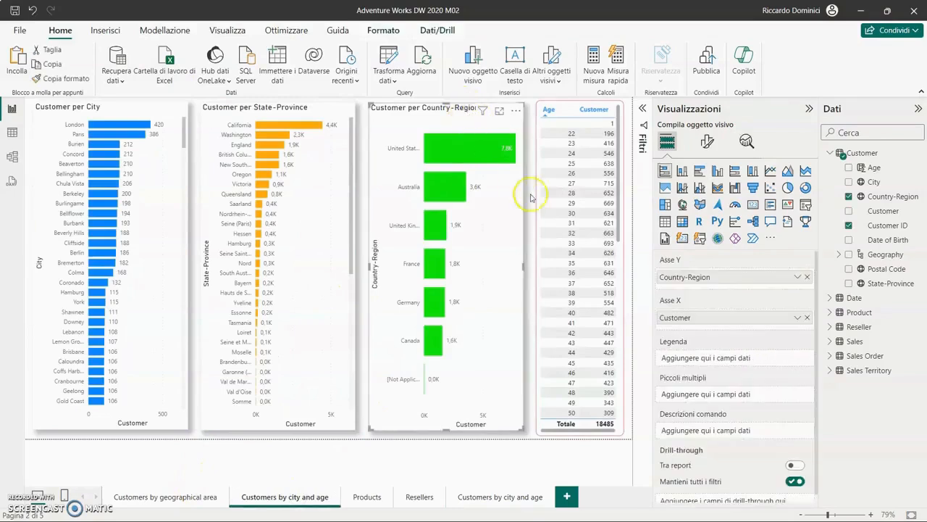
left_click(501, 496)
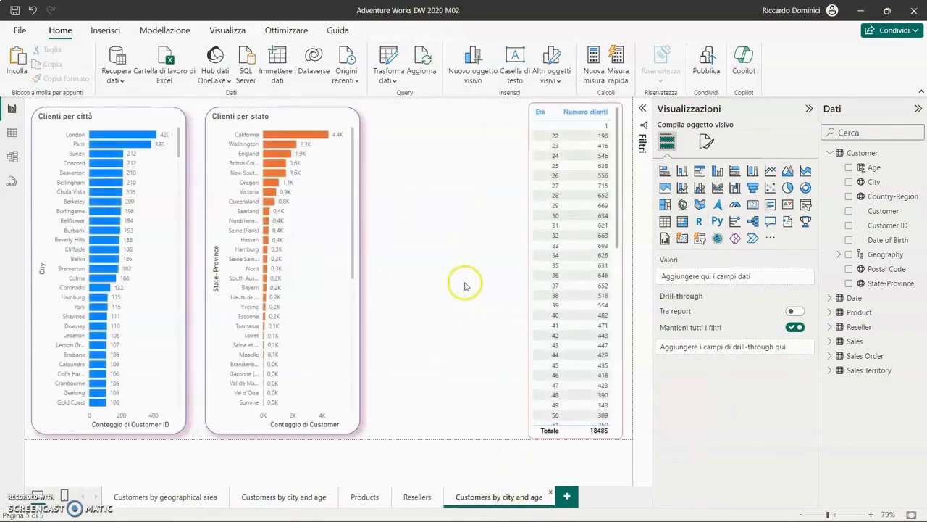
key("ctrl+v")
left_click_drag(426, 128, 268, 129)
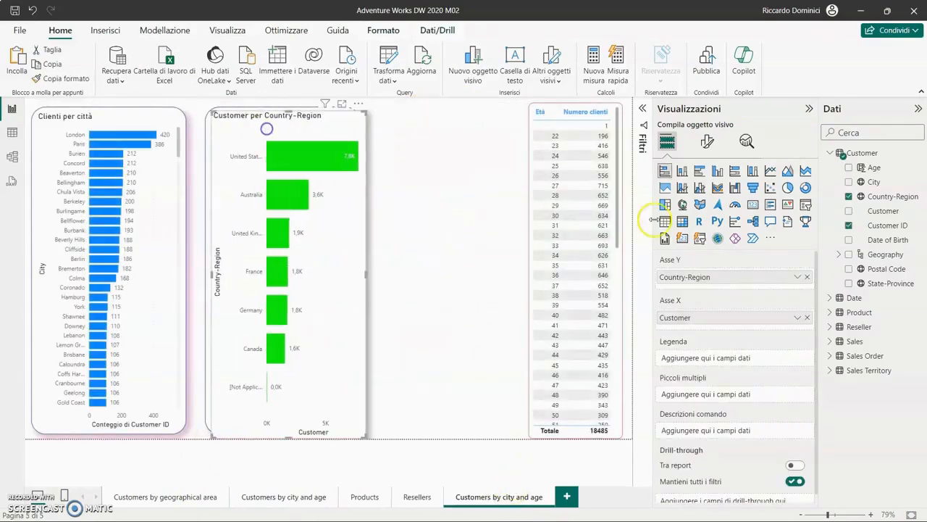
Step: Add a clustered bar chart in the free space with Country-Region on the Y axis and the count of Customer on the X axis
left_click(487, 224)
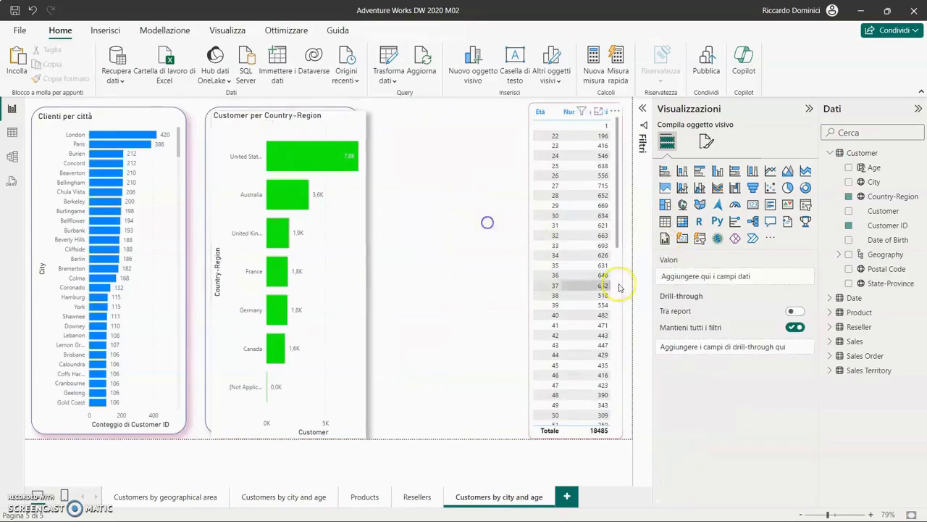
left_click(700, 172)
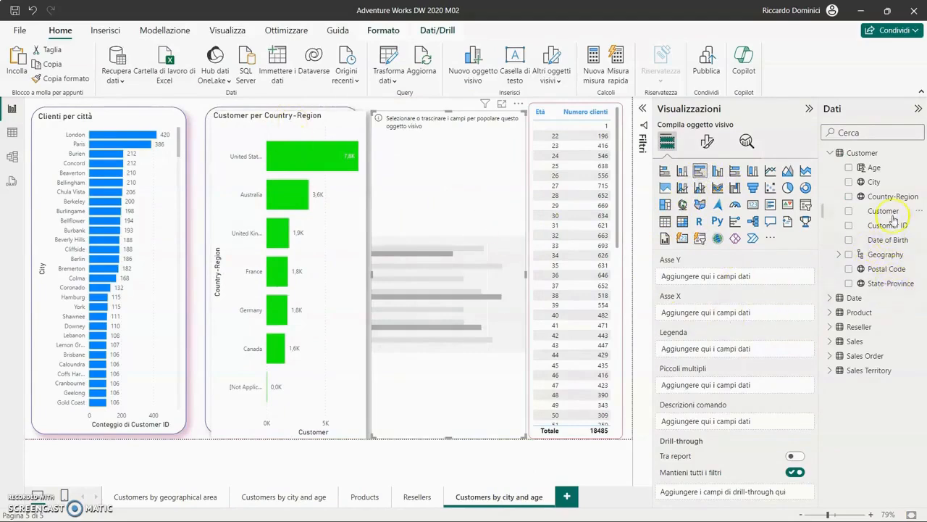
left_click_drag(895, 198, 742, 271)
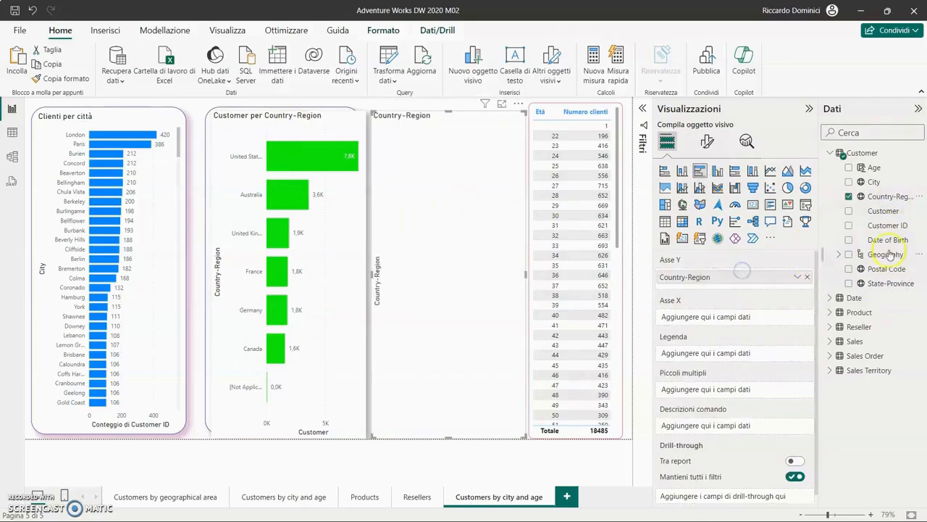
left_click_drag(886, 215, 735, 319)
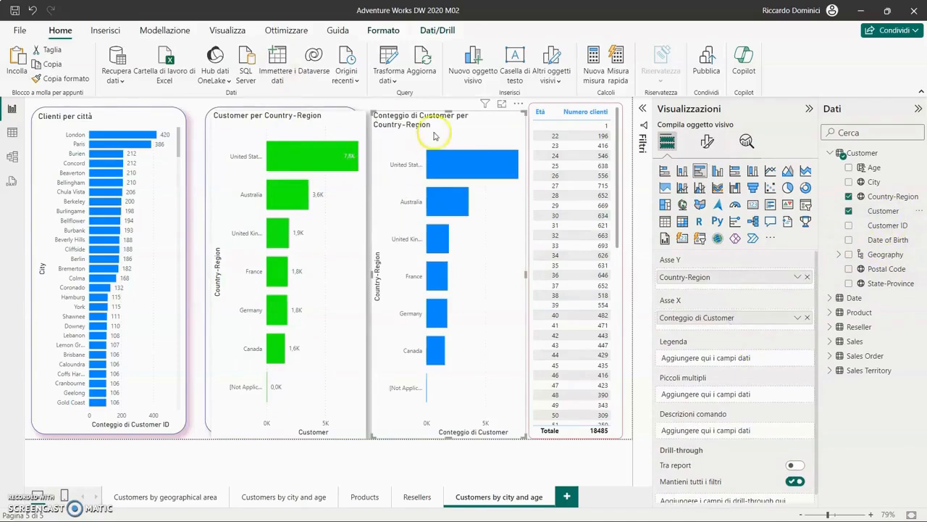
Step: Title the new country chart "Clienti per regione del mondo" and delete the pasted green Customer per Country-Region reference chart
left_click(277, 110)
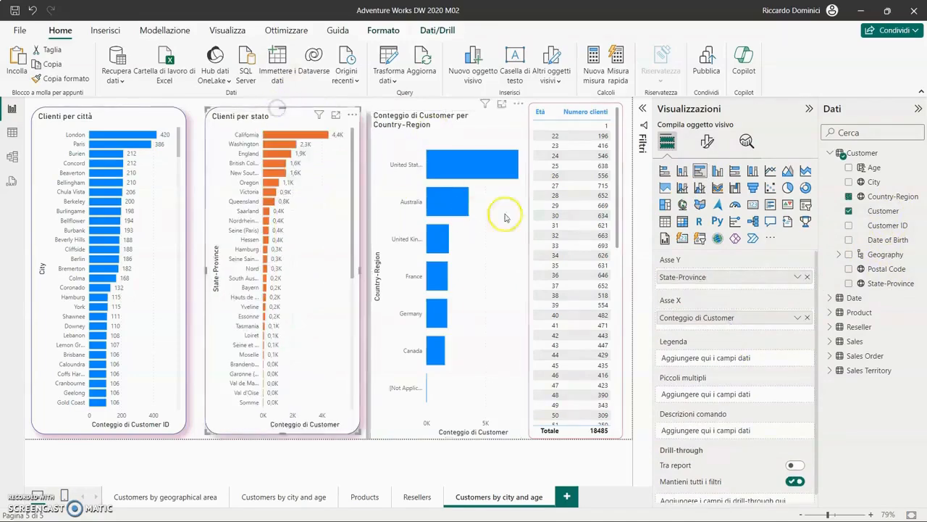
left_click(708, 142)
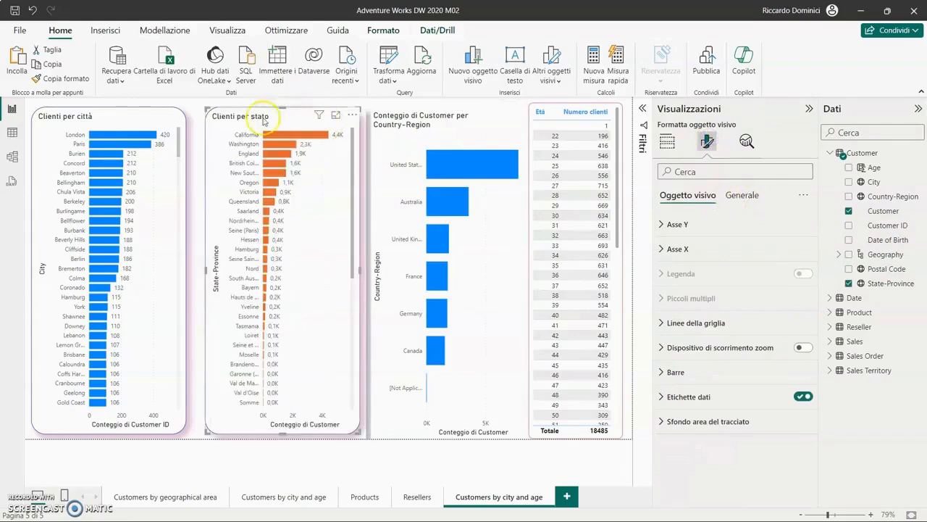
left_click(364, 163)
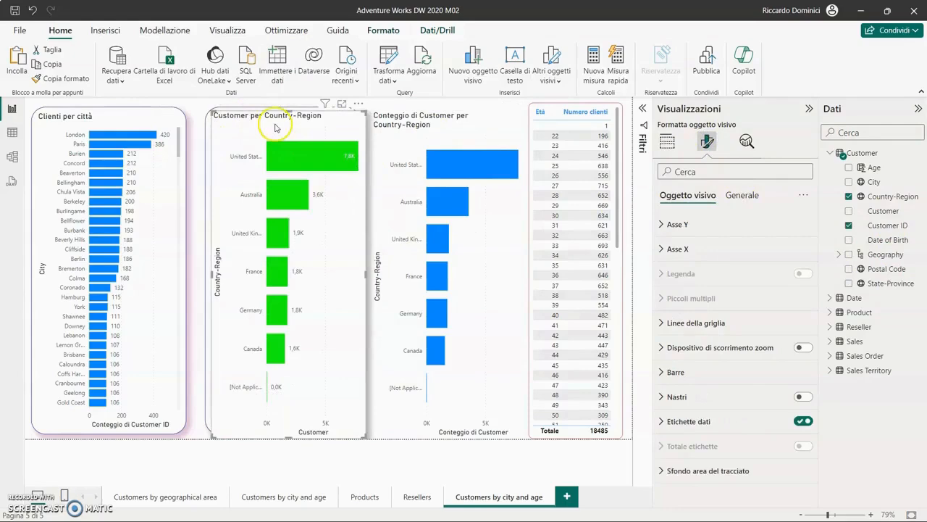
left_click(394, 120)
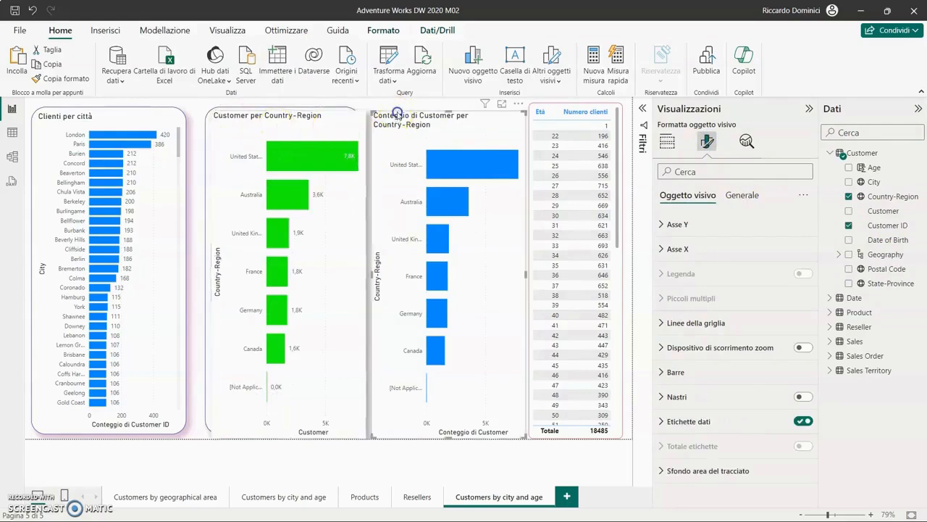
left_click(745, 194)
left_click(727, 249)
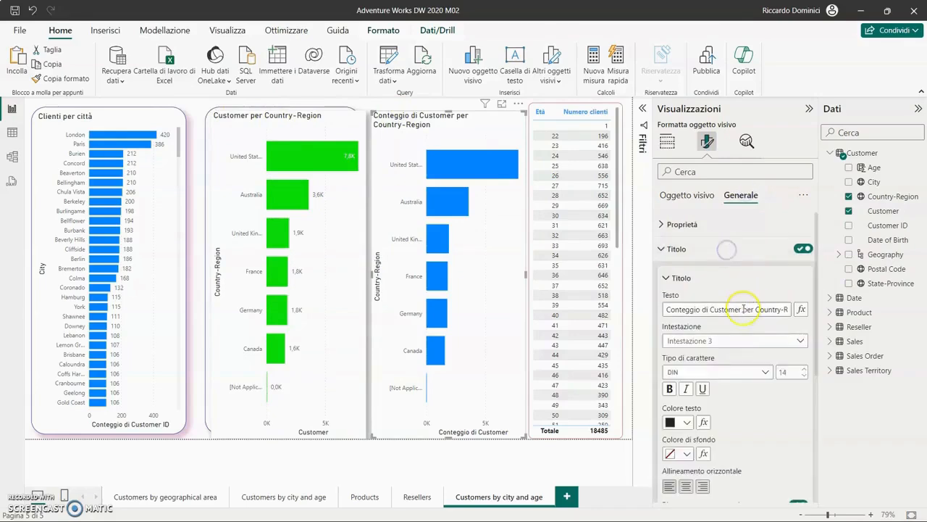
key("ctrl+a")
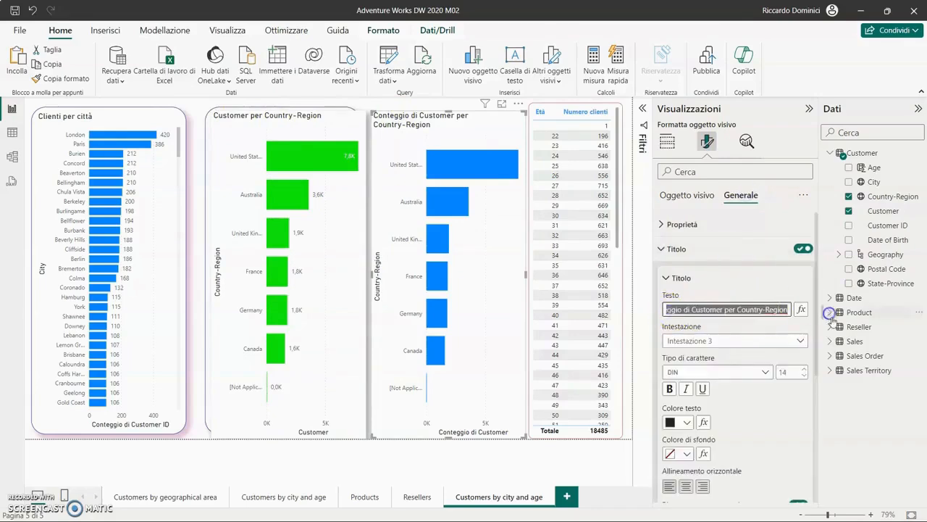
type("Clienti per regione")
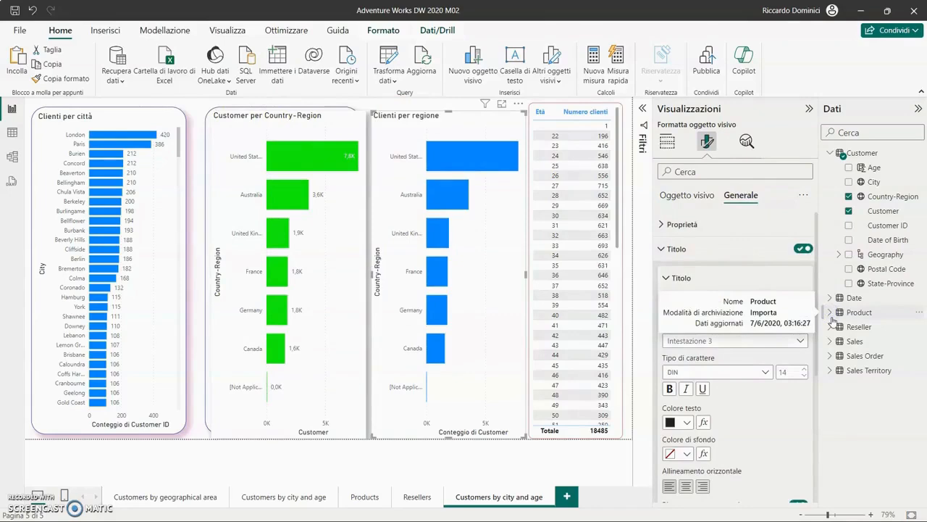
type(" del ondo")
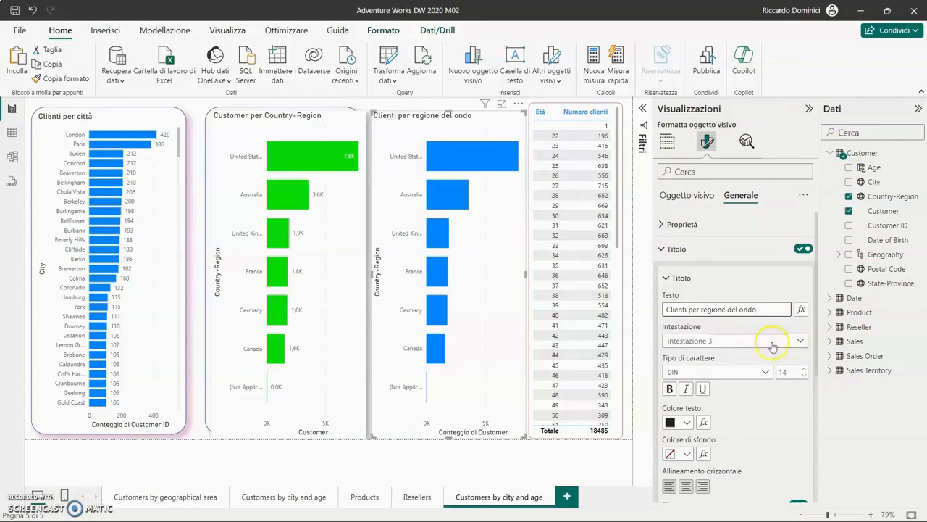
type("m")
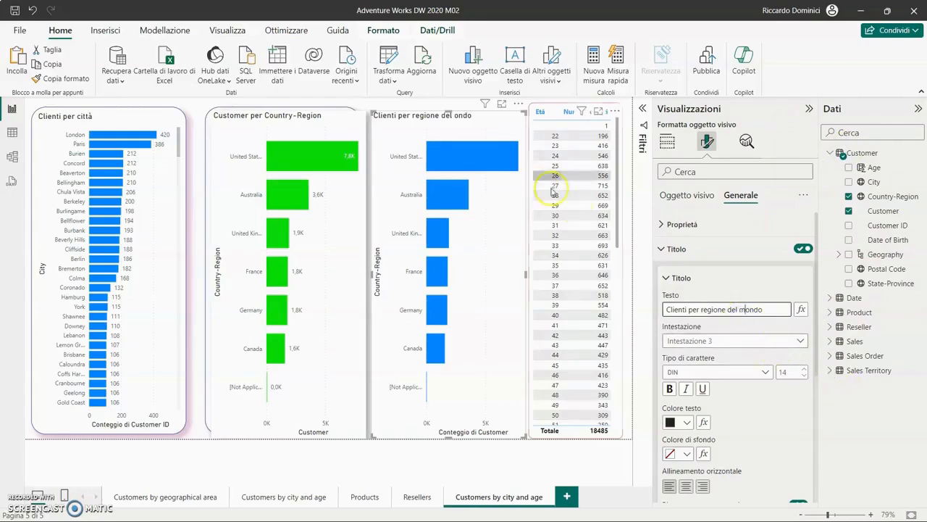
left_click(337, 115)
key("Delete")
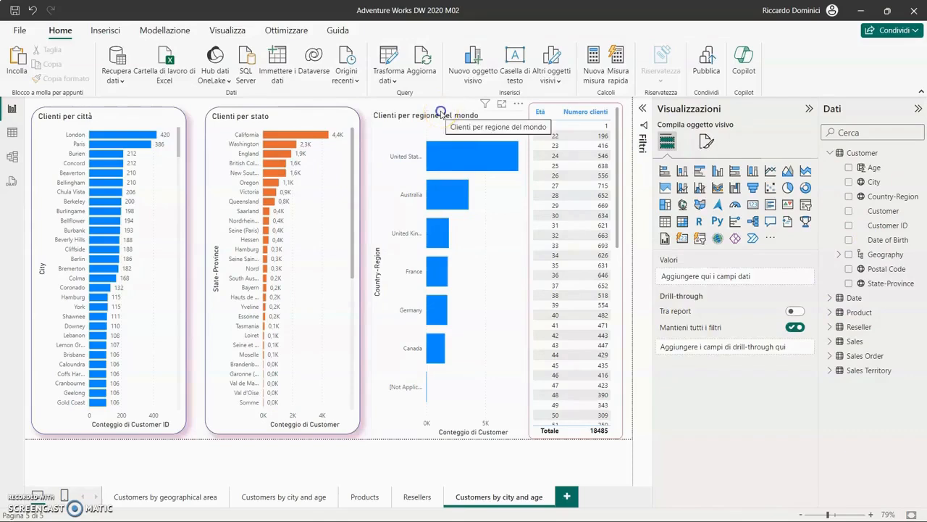
Step: Add a dark blue visual border with 30 px rounded corners to the "Clienti per regione del mondo" chart
left_click(497, 155)
left_click(710, 142)
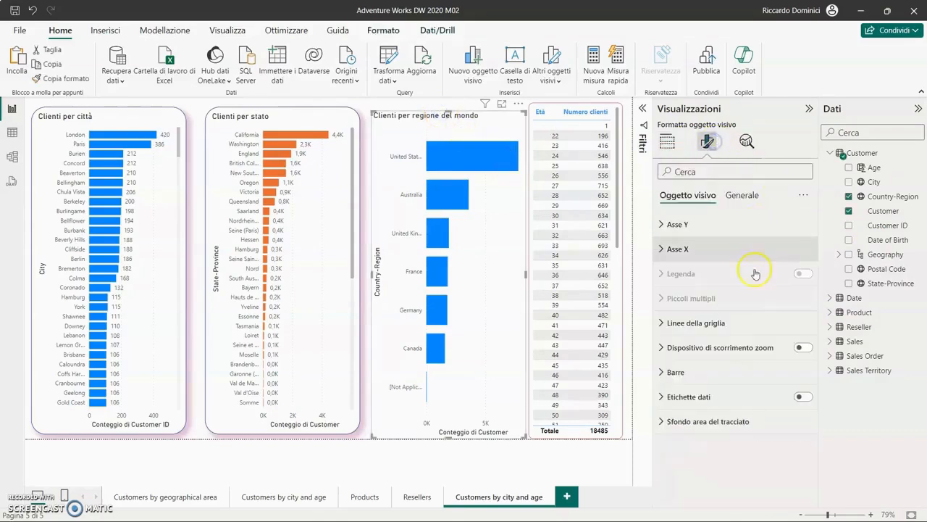
left_click(742, 192)
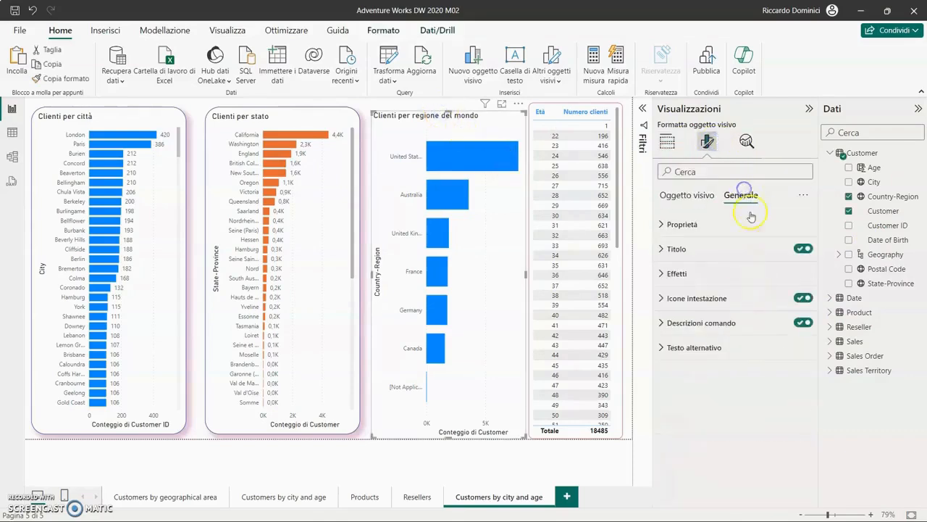
left_click(721, 274)
scroll(744, 420, "down", 2)
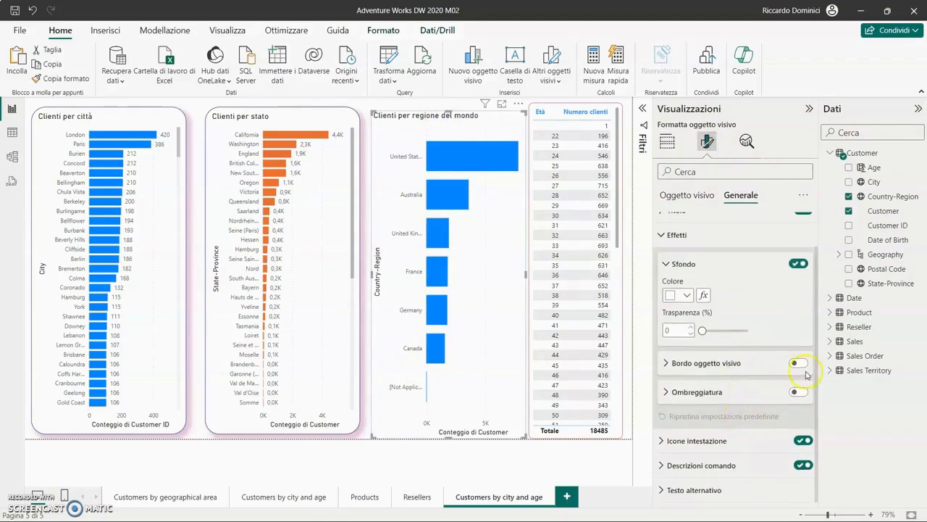
left_click(804, 363)
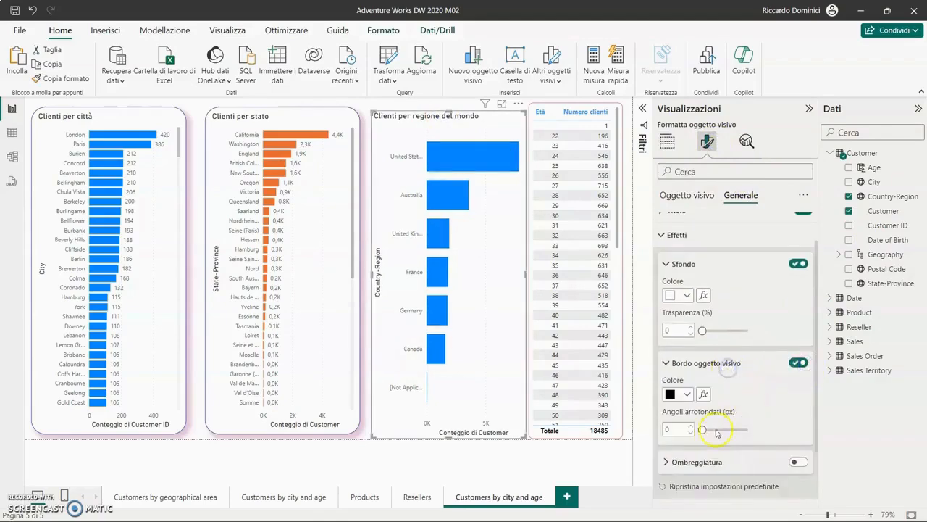
left_click_drag(702, 428, 774, 428)
scroll(770, 406, "down", 2)
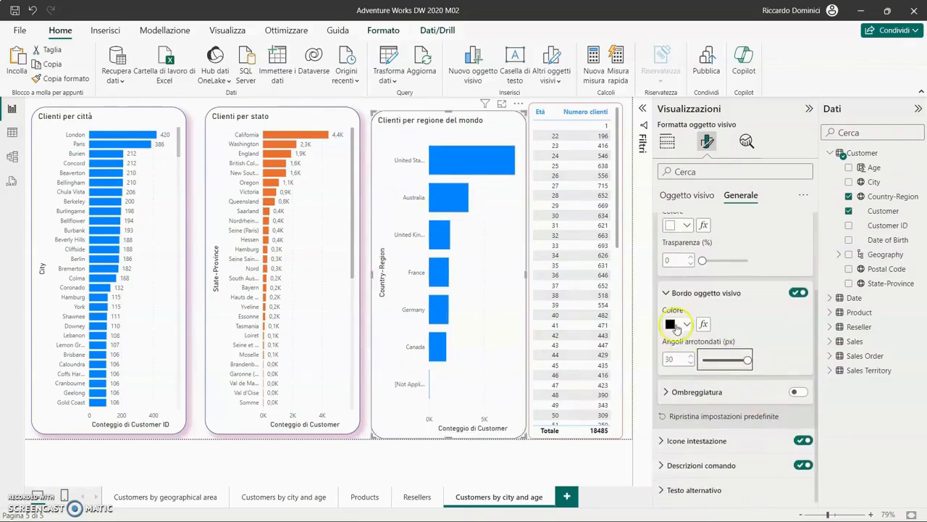
left_click(684, 325)
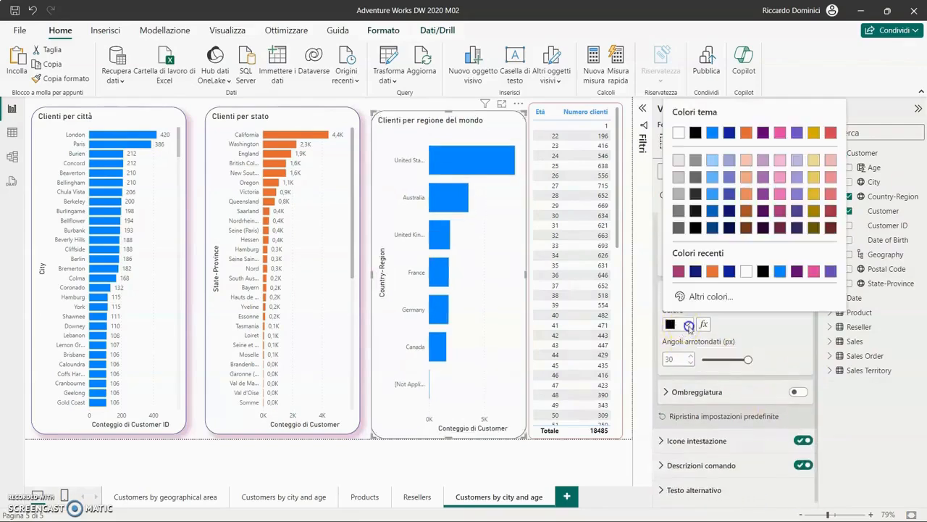
left_click(728, 268)
Step: Enable the shadow on the "Clienti per regione del mondo" chart and set its colour to the recent dark pink
left_click(717, 395)
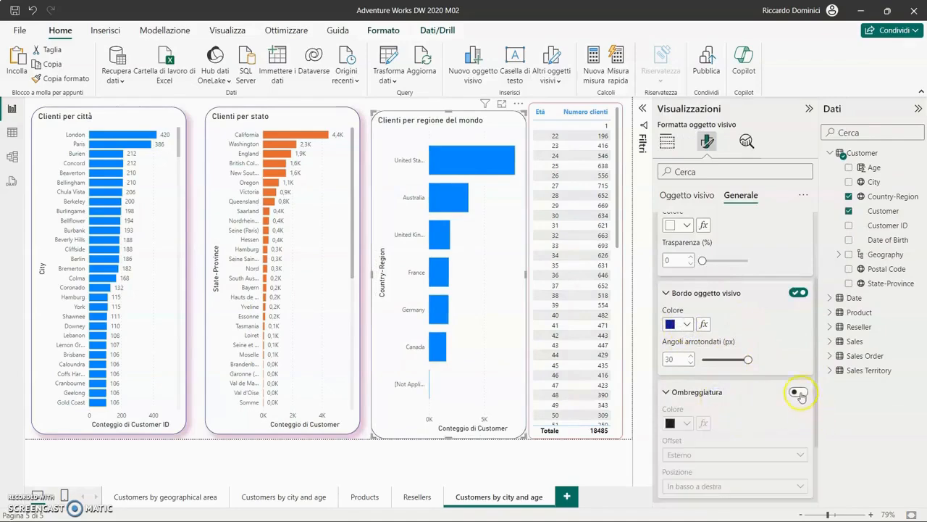
left_click(798, 393)
scroll(694, 377, "down", 2)
left_click(683, 341)
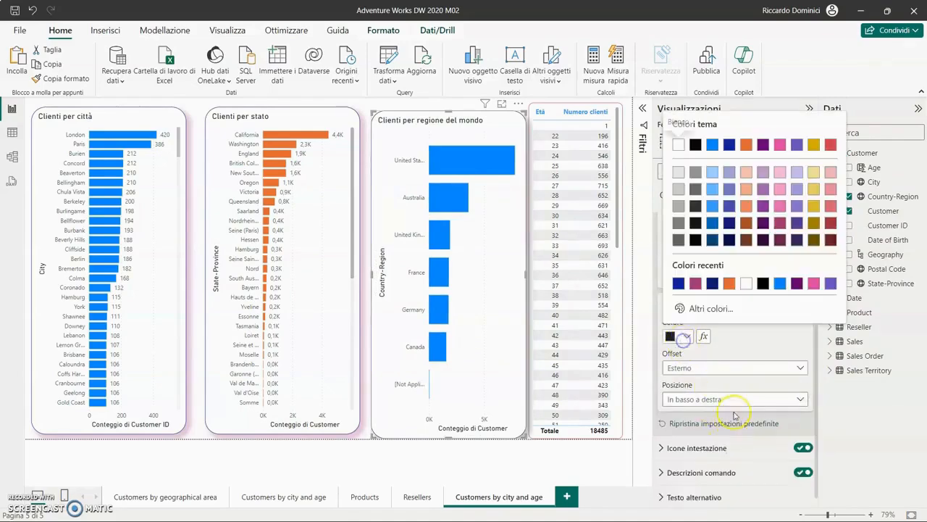
left_click(692, 281)
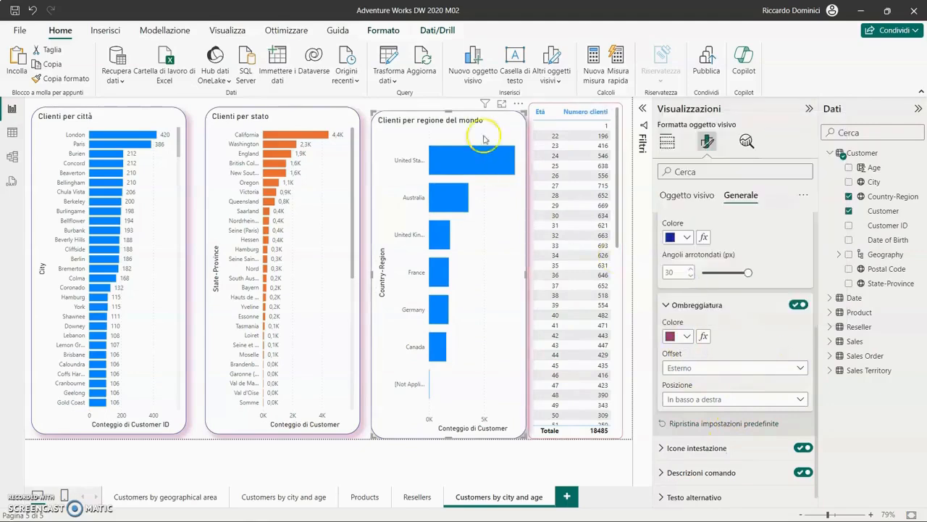
Step: Align the "Clienti per regione del mondo" chart with the tops of the other charts and nudge "Clienti per stato" towards "Clienti per città" to even the gaps
mouse_move(424, 116)
left_mouse_down()
mouse_move(418, 104)
mouse_move(420, 116)
left_mouse_up()
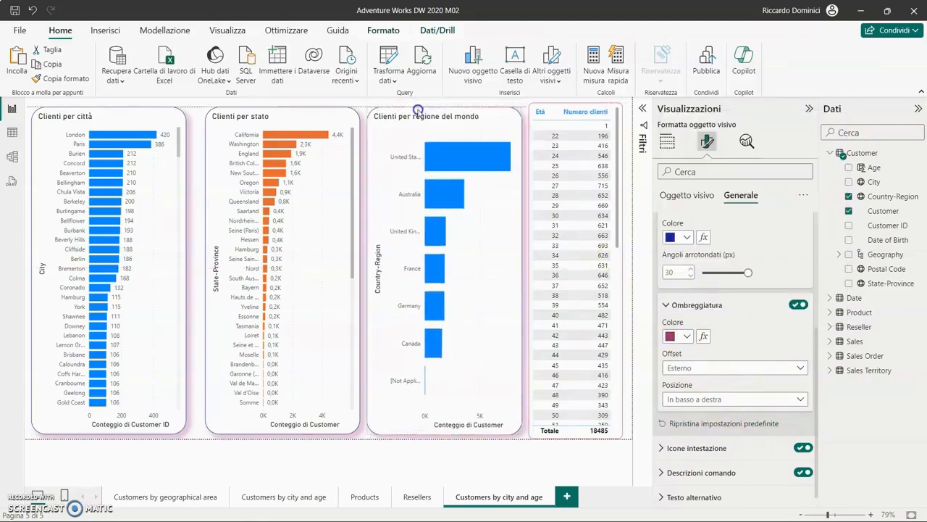
left_click(316, 114)
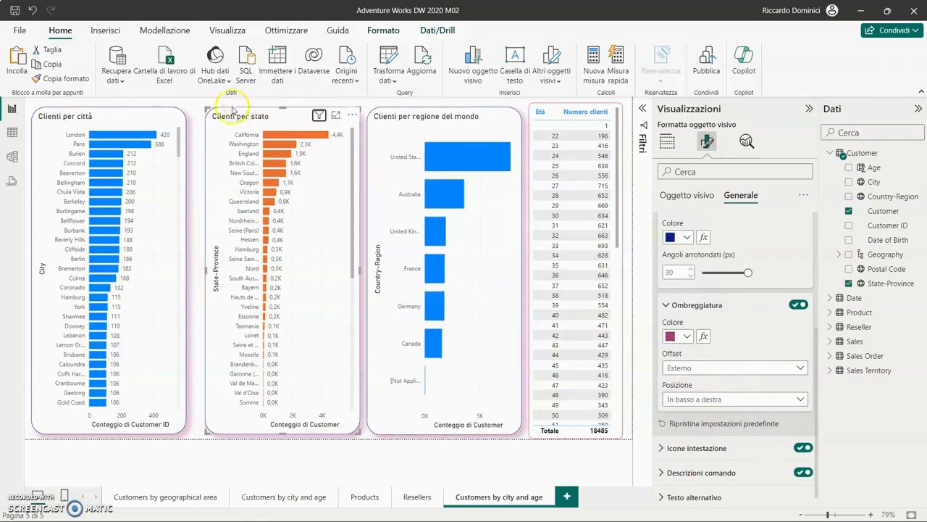
key("Left")
key("Left")
key("Left")
key("Left")
key("Left")
key("Left")
key("Left")
key("Left")
key("Left")
key("Left")
key("Left")
key("Left")
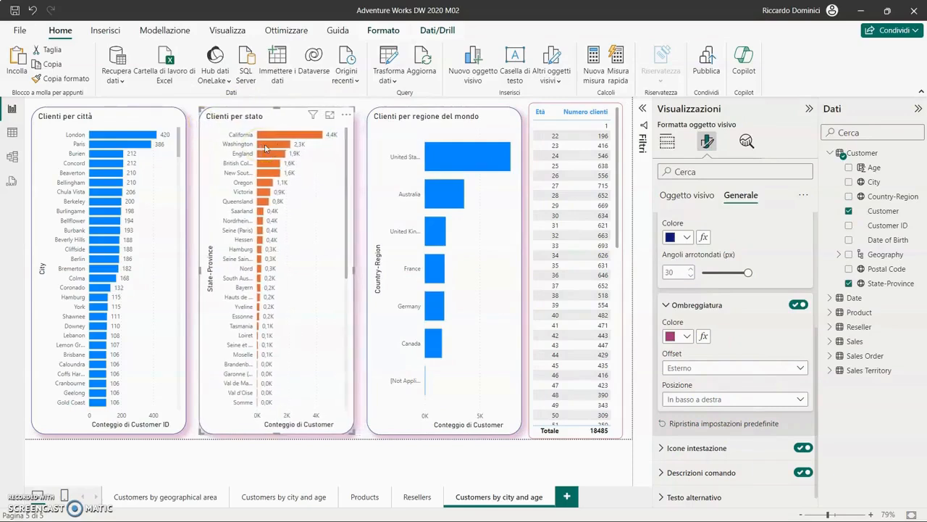
left_click(190, 109)
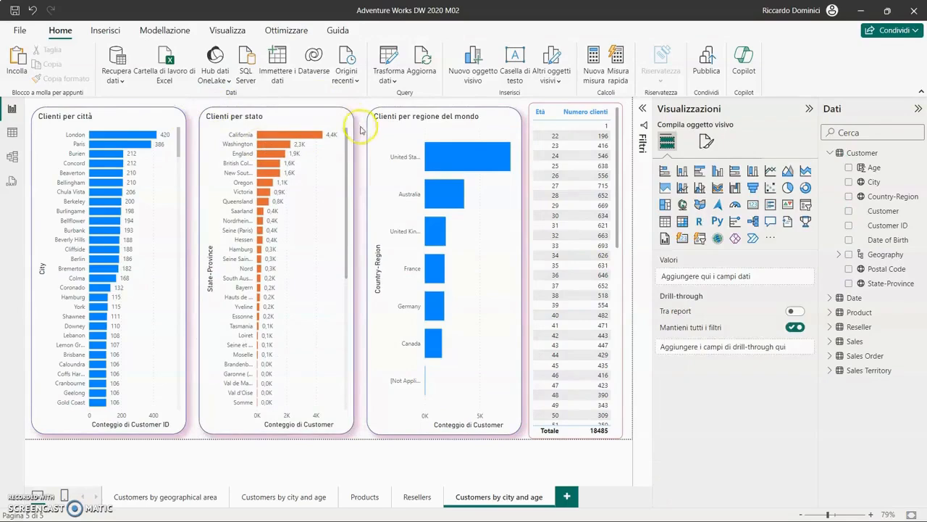
Step: Shorten the age table so its lower edge lines up with the three charts, and deselect it
left_click(405, 109)
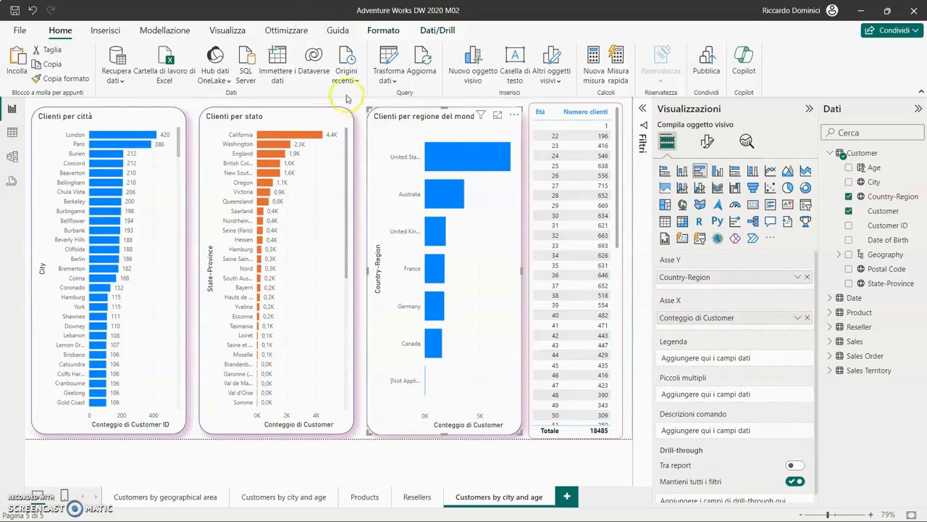
left_click(584, 106)
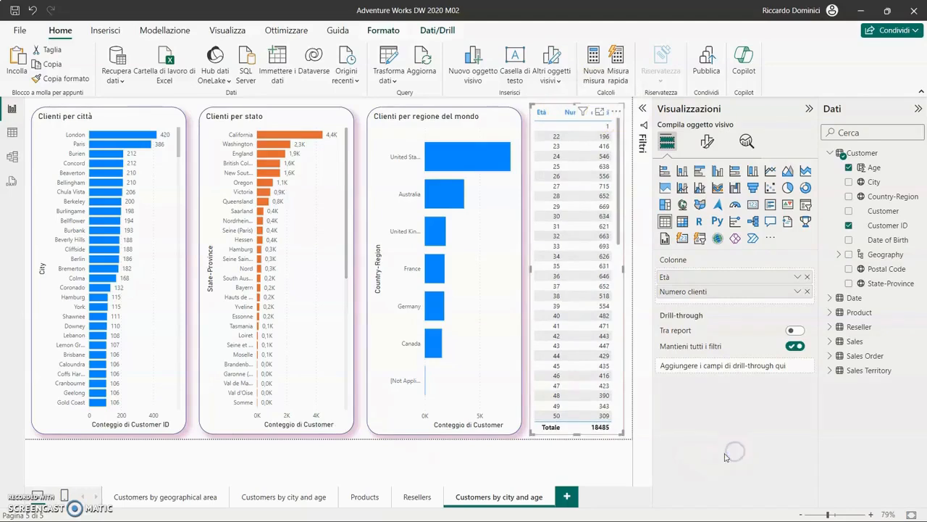
left_click(527, 470)
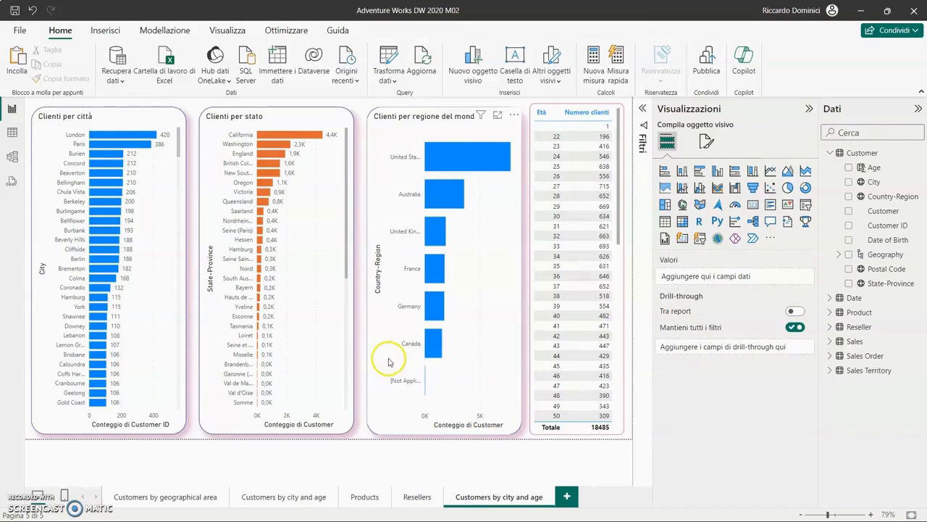
Step: Turn on data labels for the "Clienti per regione del mondo" chart
left_click(410, 108)
left_click(707, 142)
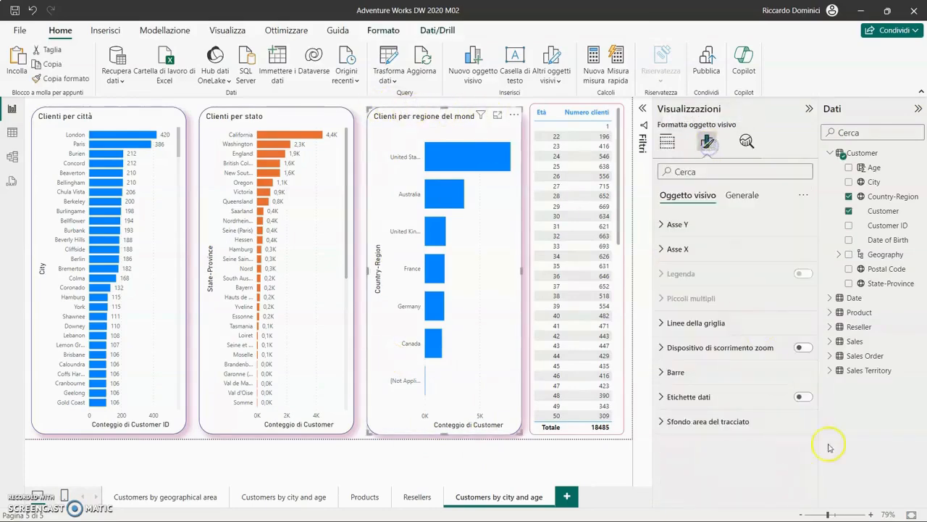
left_click(802, 396)
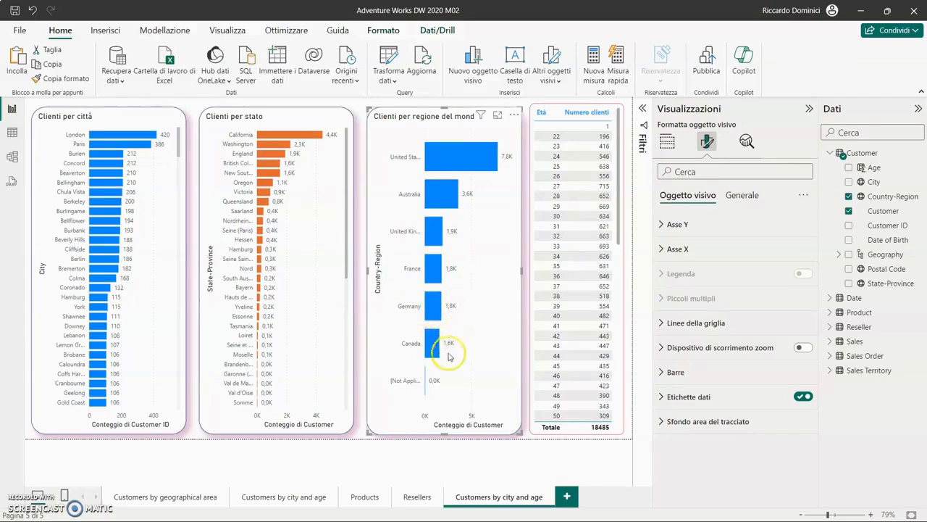
Step: Cross-filter the page by Germany in the "Clienti per regione del mondo" chart and examine the highlighted cities
mouse_move(439, 358)
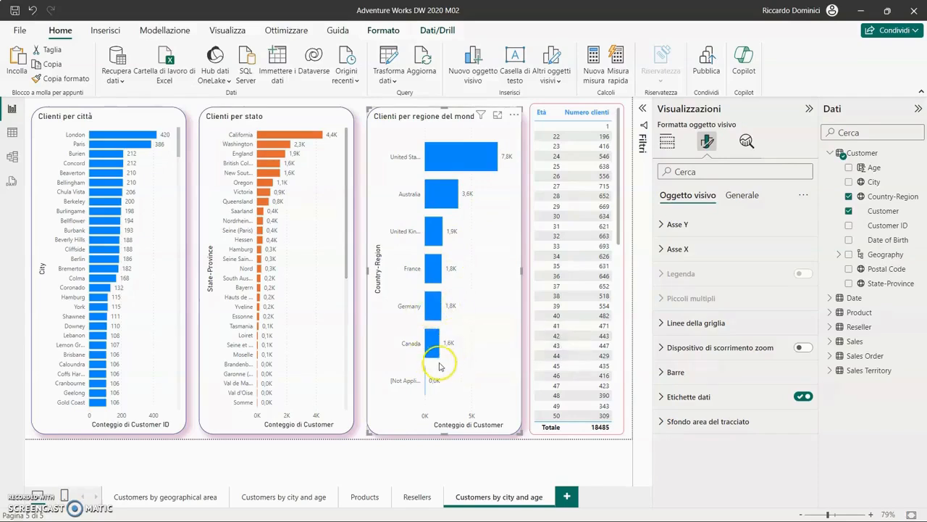
left_click(432, 305)
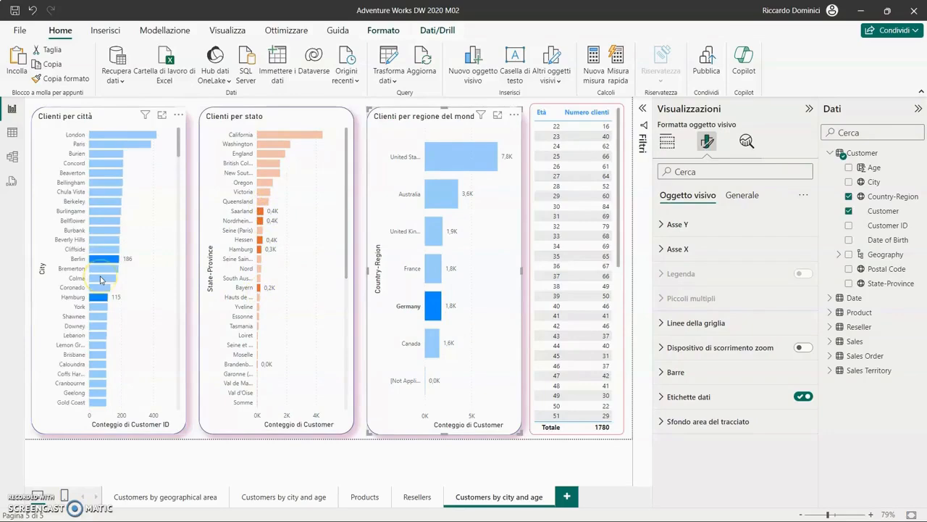
mouse_move(100, 271)
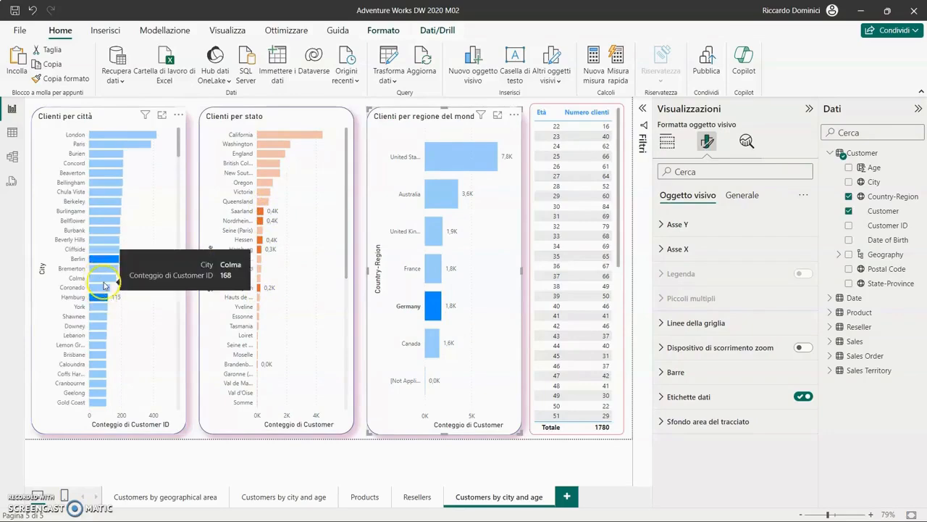
Step: Cross-filter the page by United States in the "Clienti per regione del mondo" chart and examine the highlighted states
left_click(456, 163)
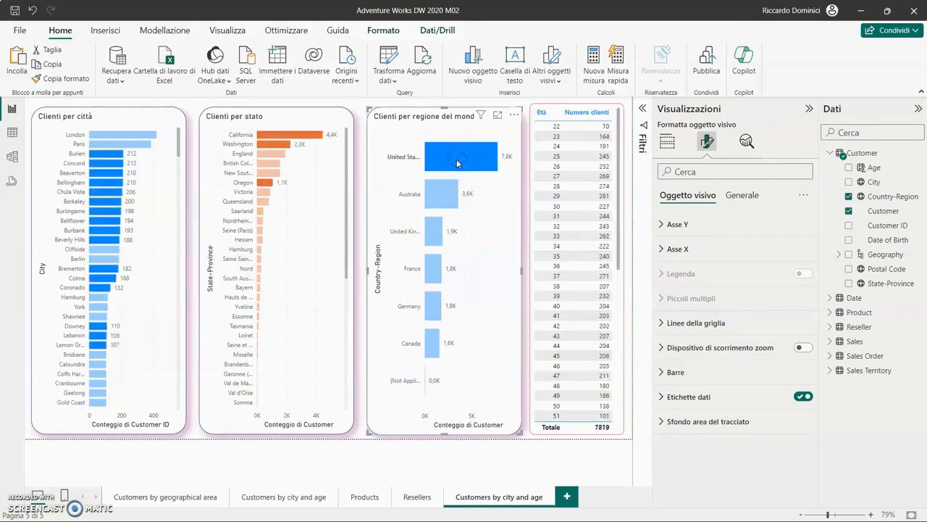
left_click(273, 191)
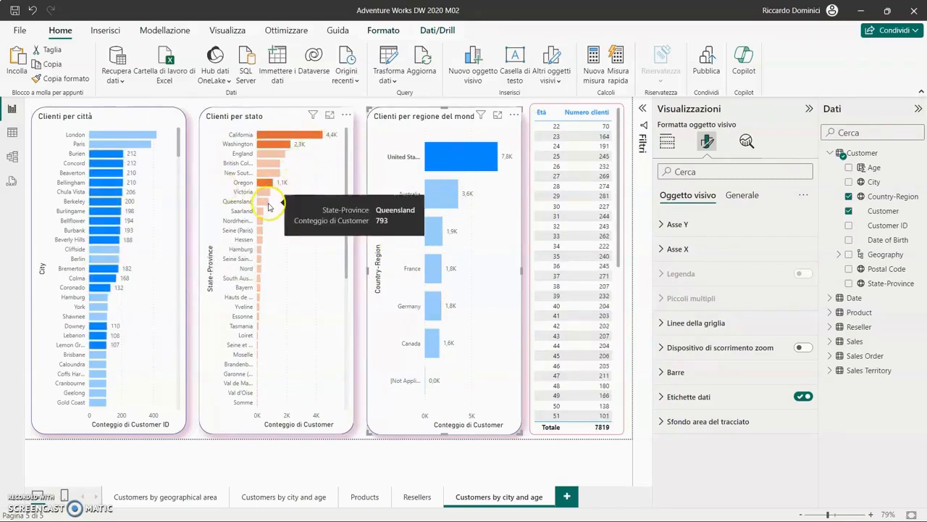
mouse_move(284, 144)
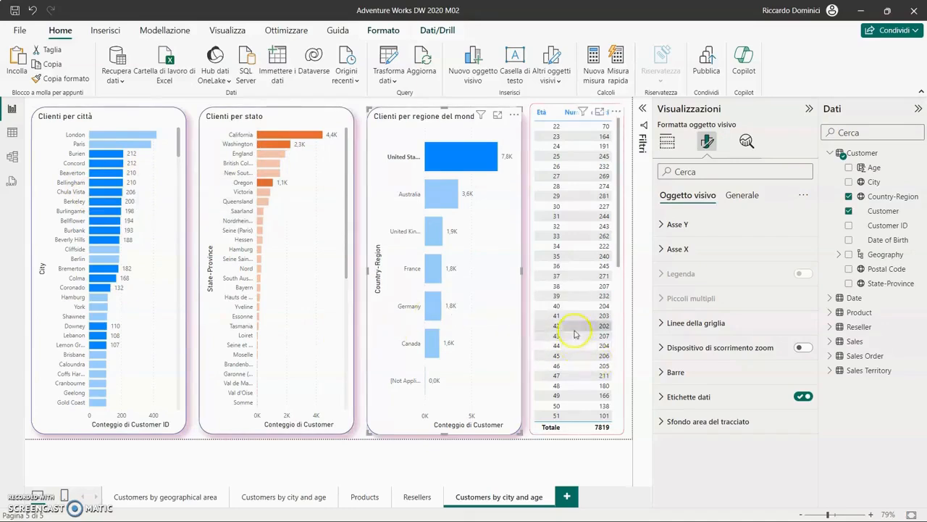
Step: Test cross-filtering by age 30 in the age table and by United States in the region chart, and clear the selection
left_click(557, 209)
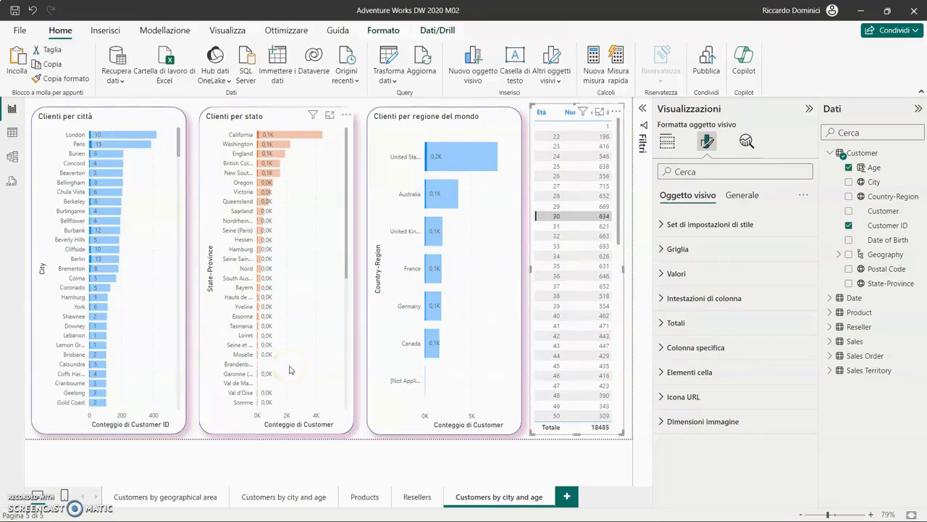
left_click(449, 162)
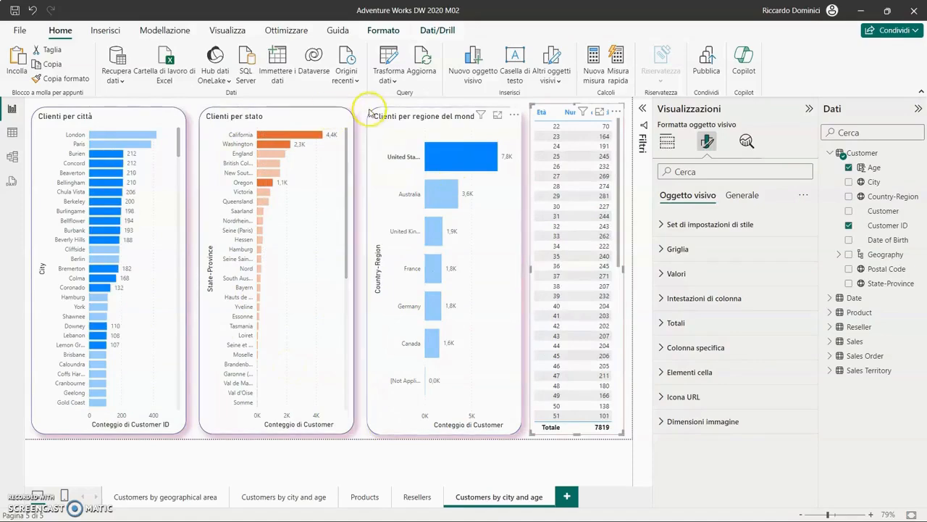
left_click(444, 156)
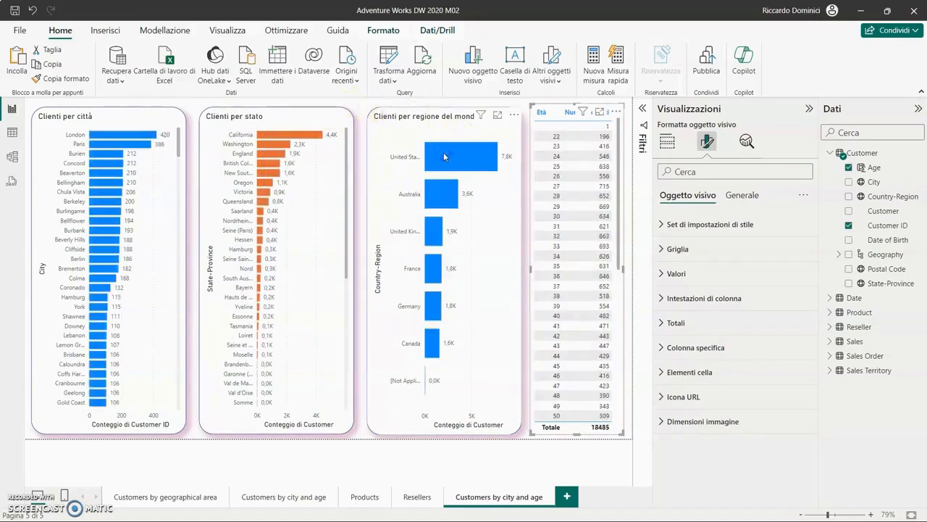
left_click(356, 103)
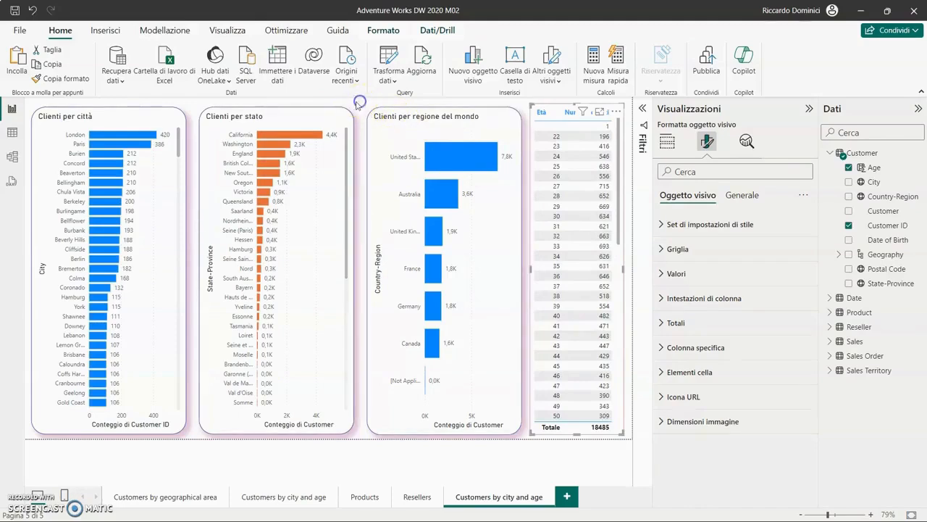